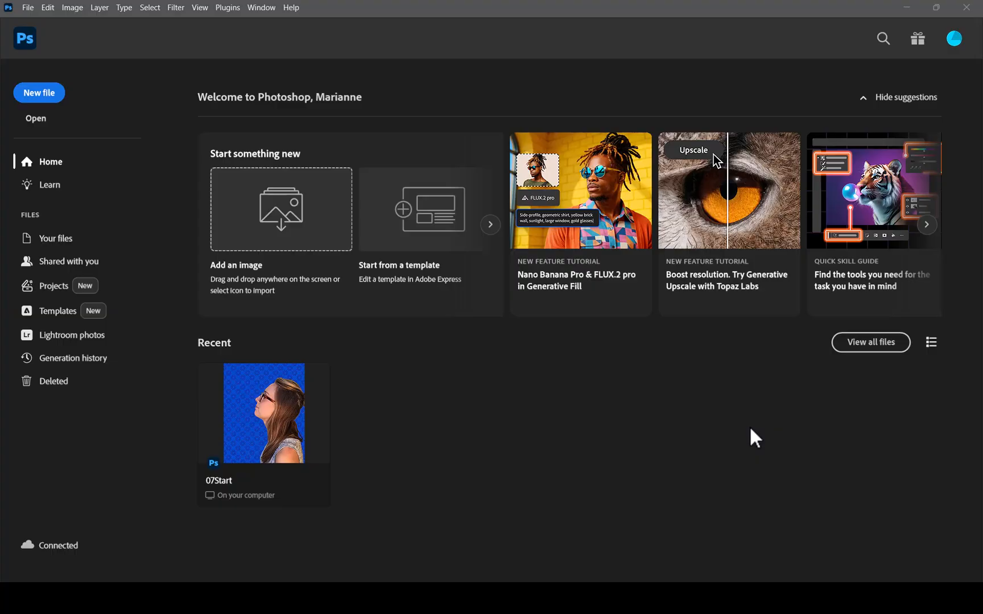
Switch to Adobe Bridge and browse to the Mission folder inside Lessons > Lesson12
left_click(25, 9)
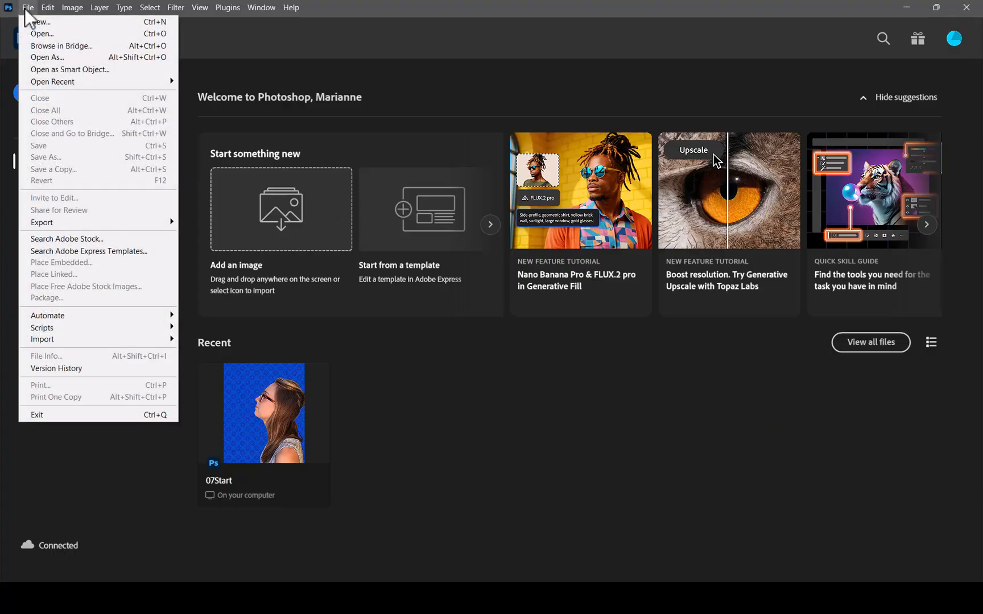
left_click(61, 45)
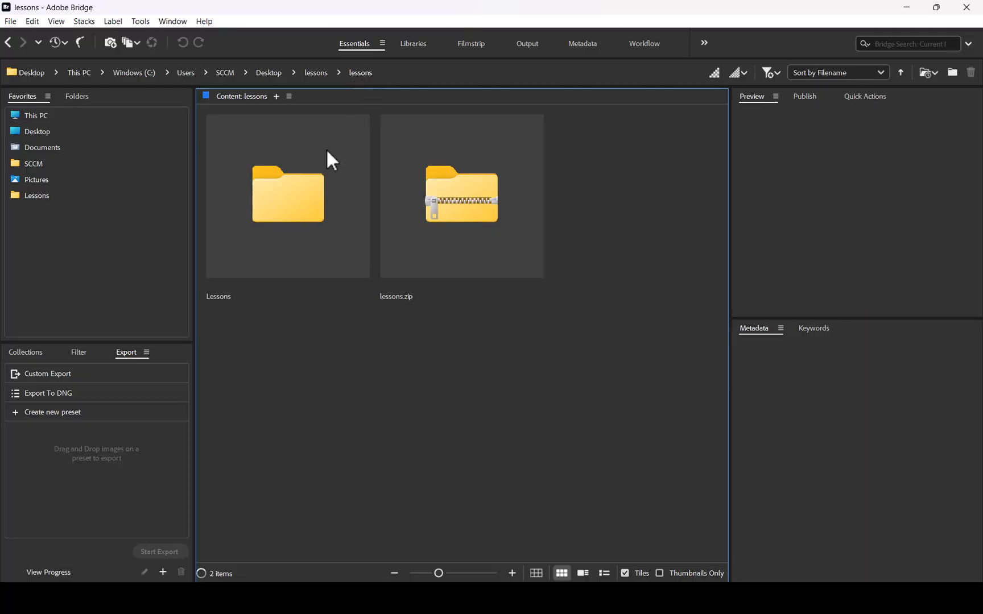
double_click(299, 193)
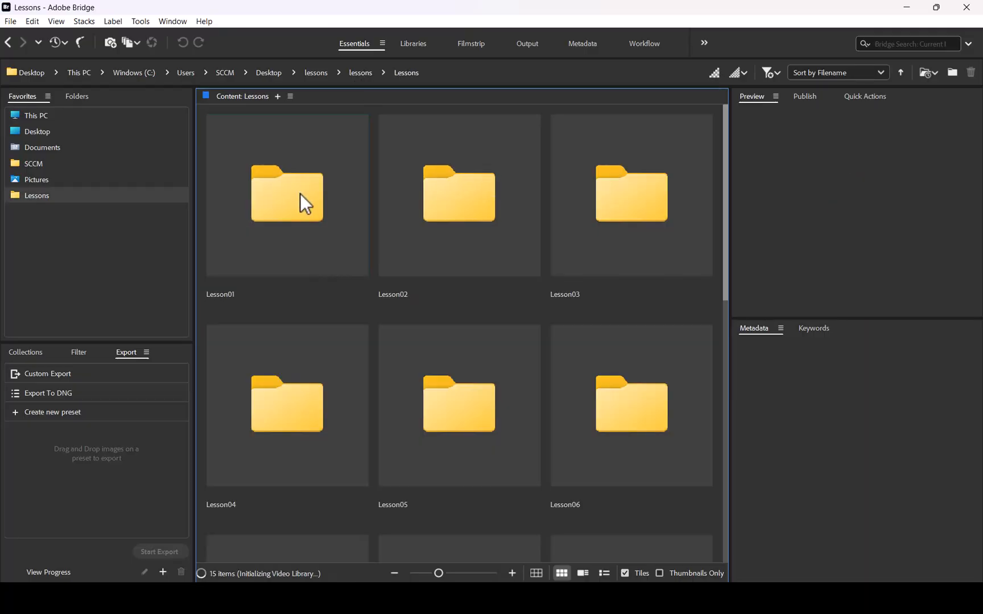
scroll(556, 381, "down", 5)
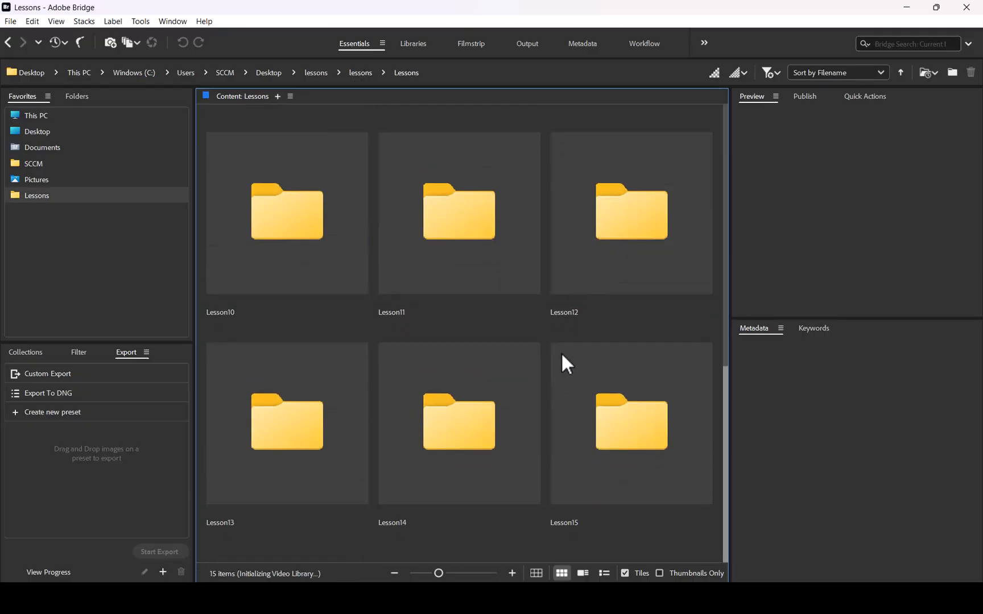
left_click(627, 216)
double_click(626, 215)
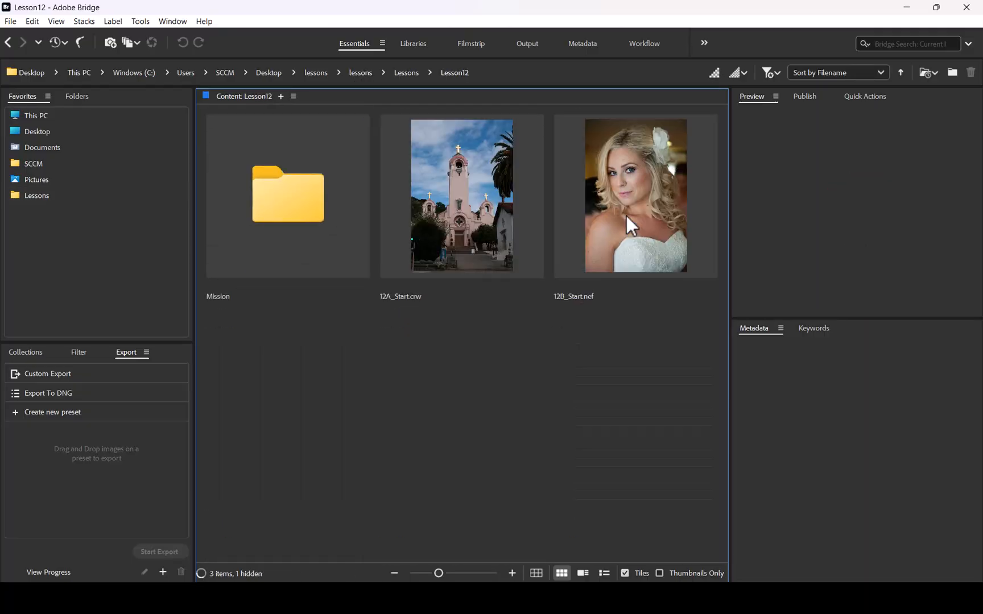
double_click(271, 212)
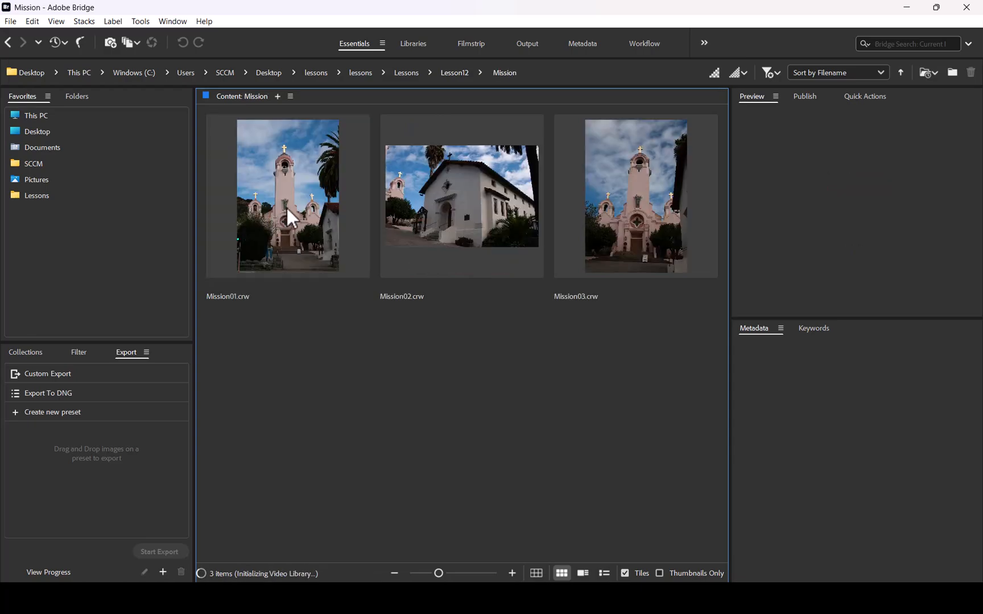
Open Mission01.crw, Mission02.crw and Mission03.crw together in Camera Raw and expand it to full screen
left_click(287, 207)
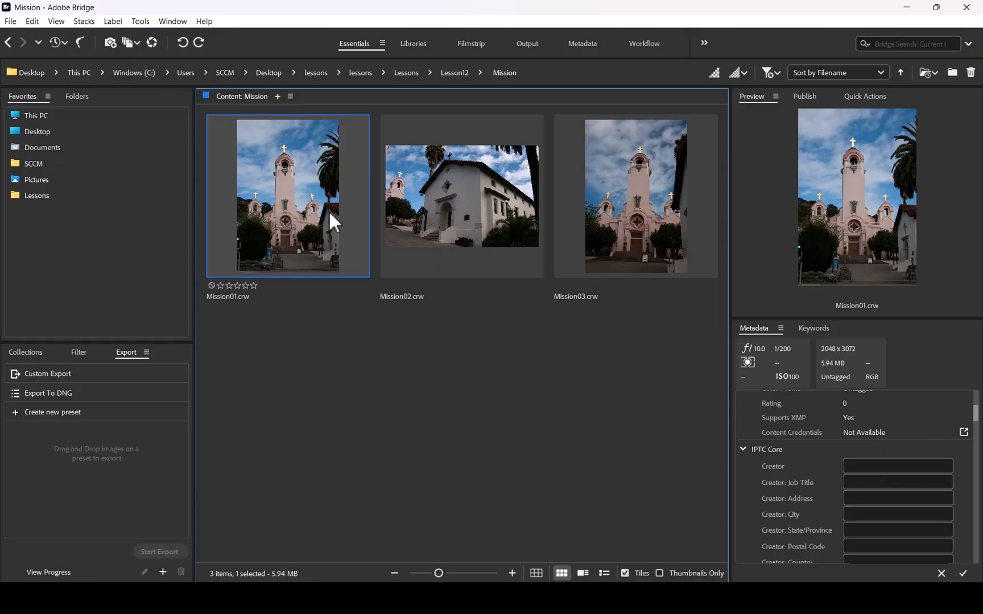
left_click(623, 233, "shift")
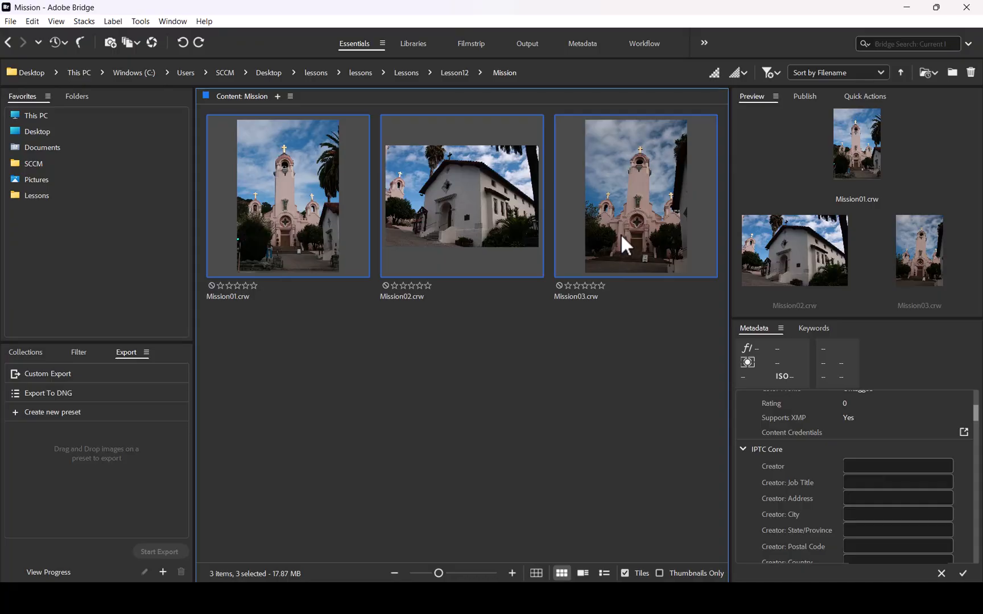
left_click(10, 21)
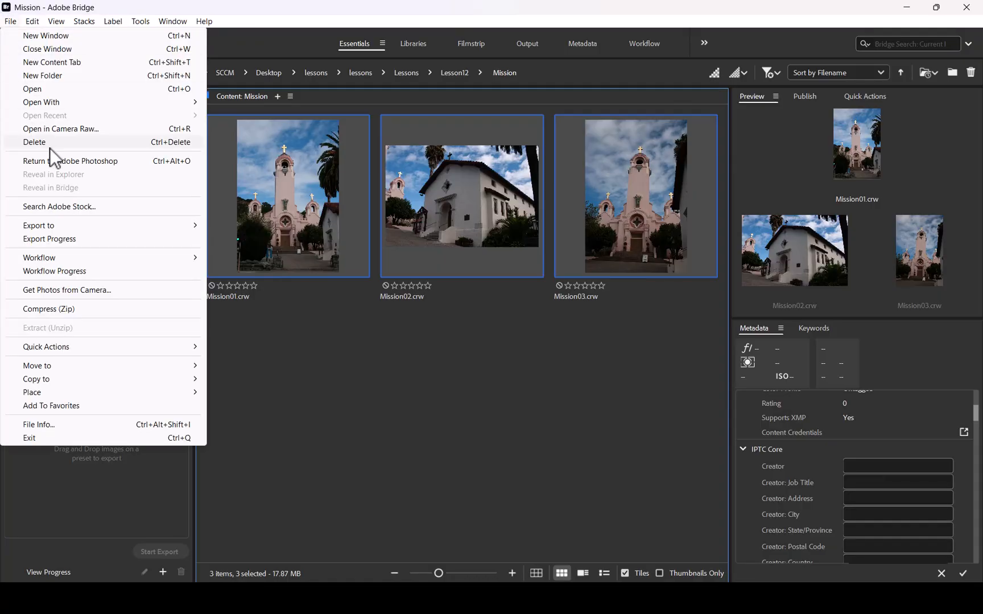
left_click(61, 130)
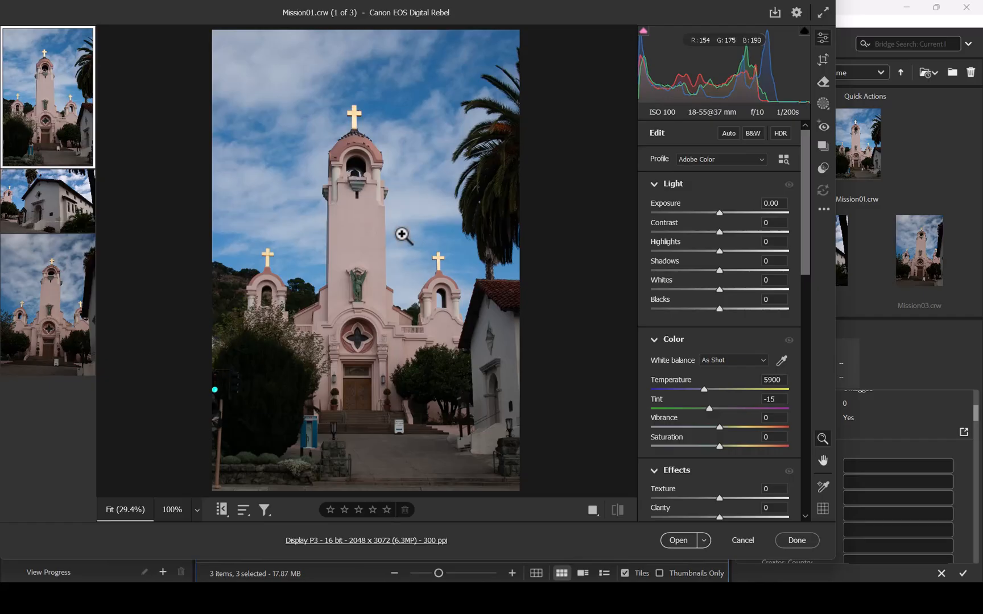
left_click(823, 12)
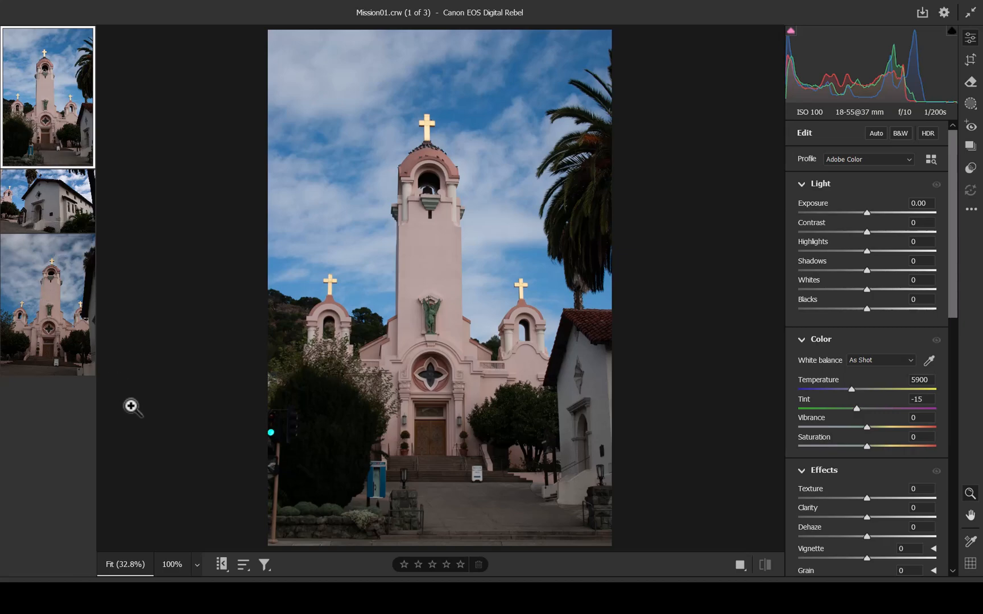
Try the Horizontal filmstrip orientation and restore it to Vertical
left_click(225, 567)
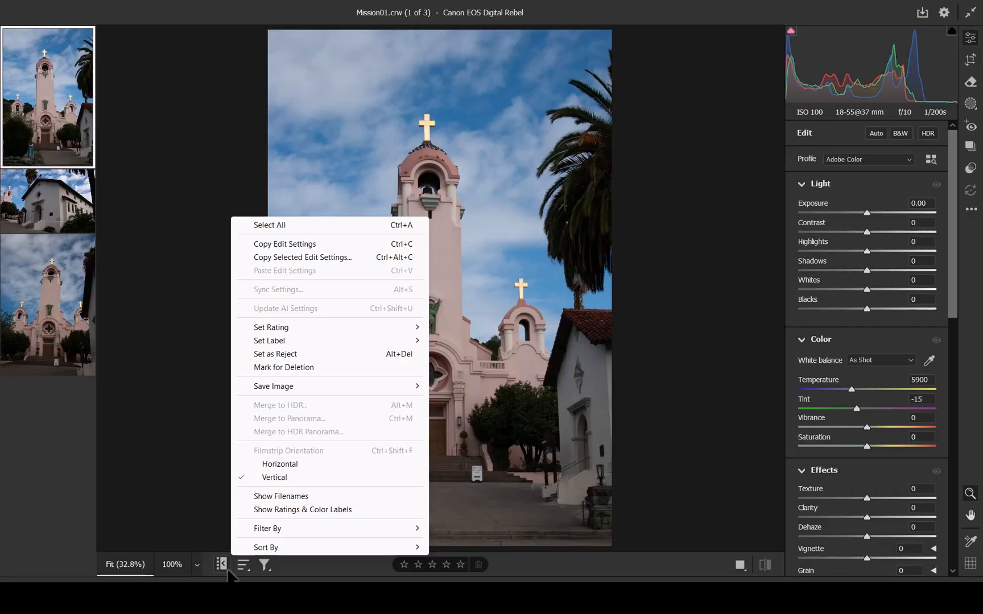
left_click(273, 465)
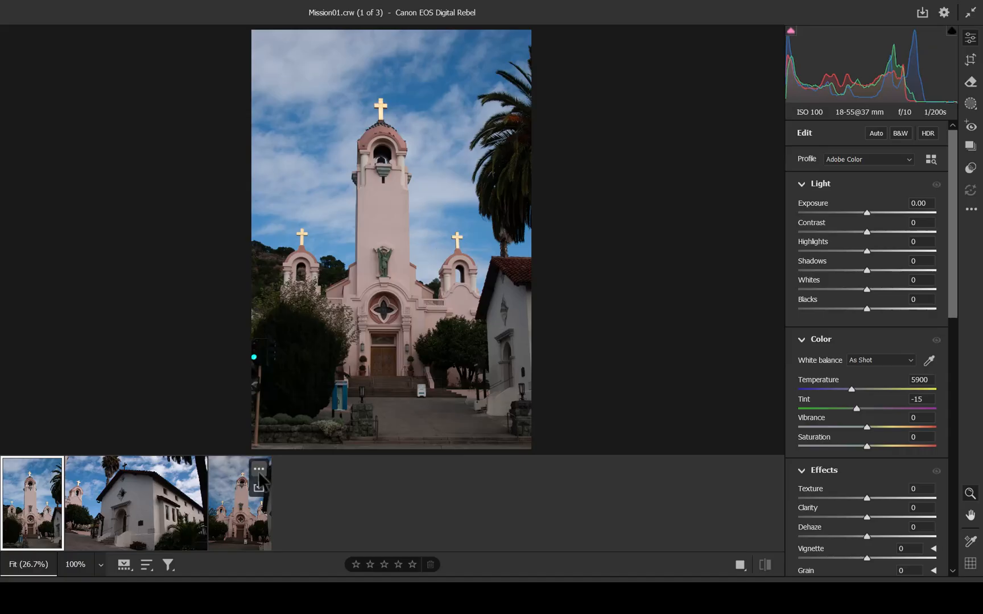
left_click(130, 569)
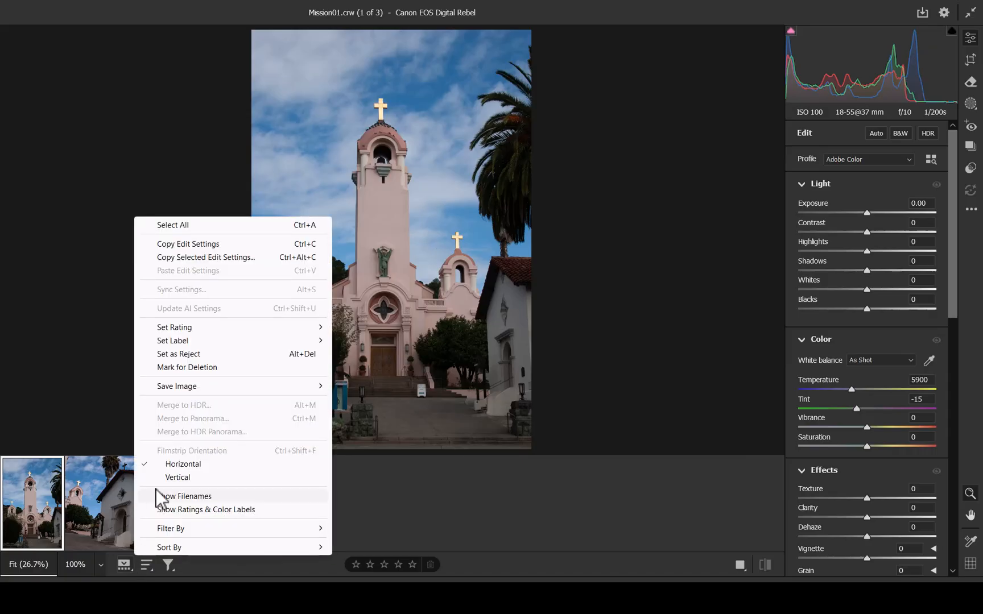
left_click(162, 477)
Show filenames in the filmstrip and view the Mission02.crw and Mission03.crw images
mouse_move(66, 250)
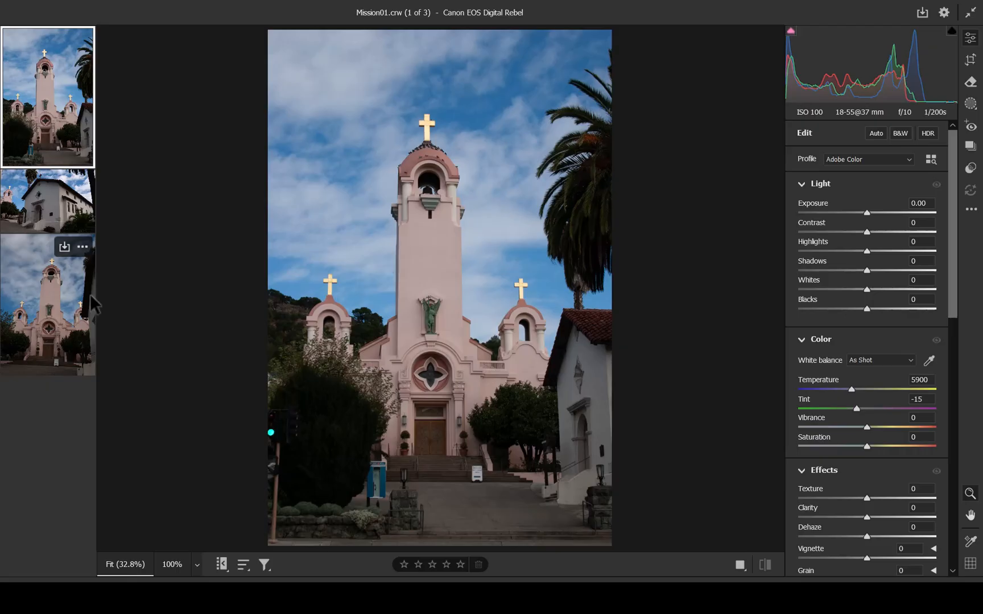
left_click(221, 568)
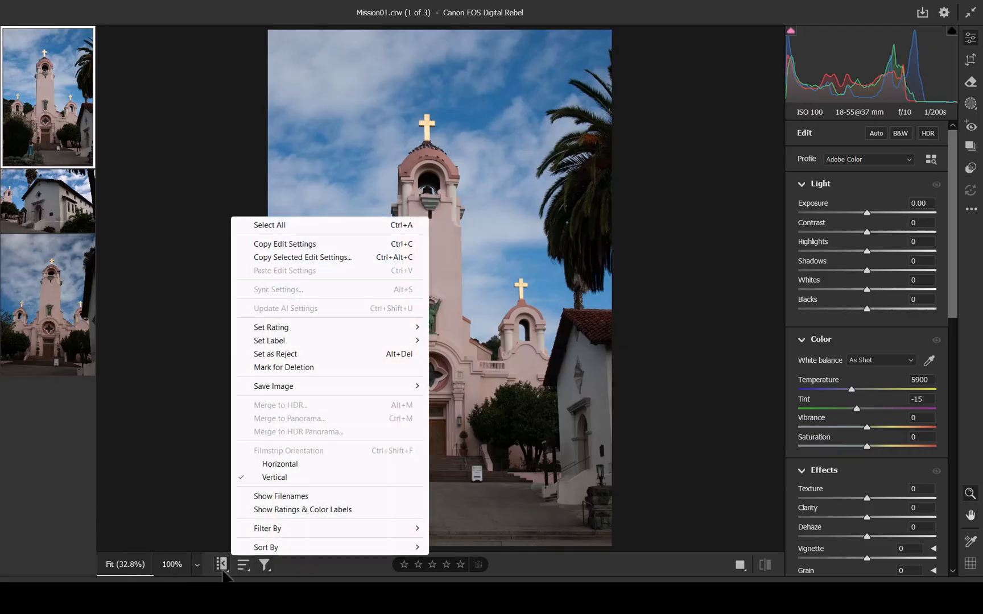
left_click(244, 497)
left_click(49, 165)
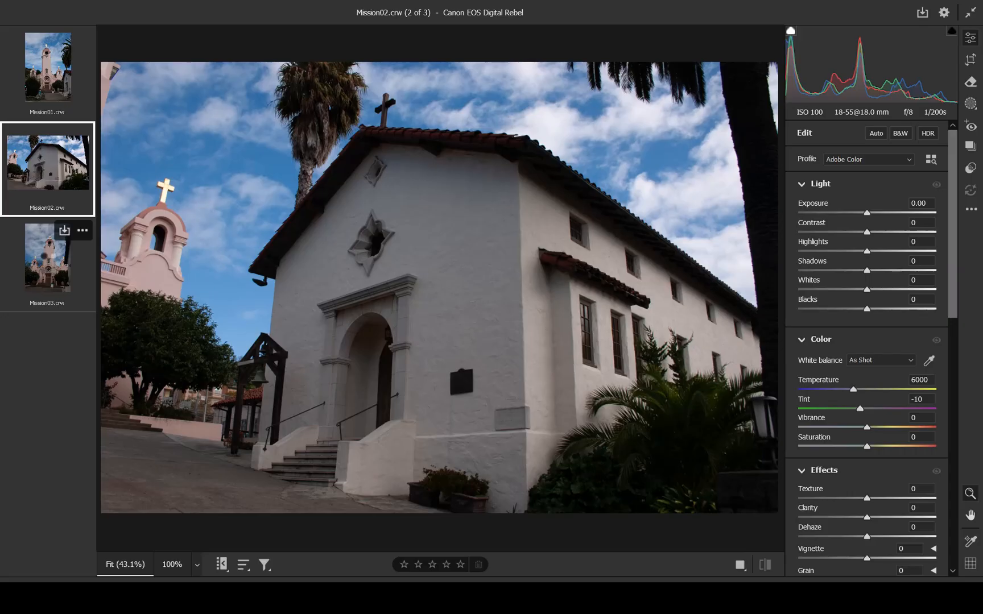
left_click(44, 256)
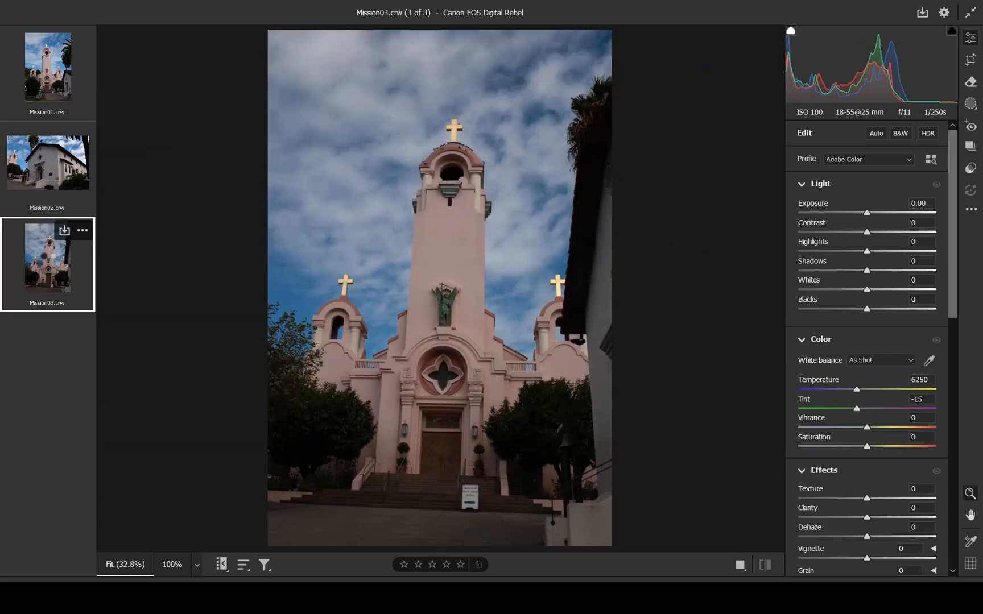
Apply the Adobe Landscape profile to Mission01.crw
left_click(49, 71)
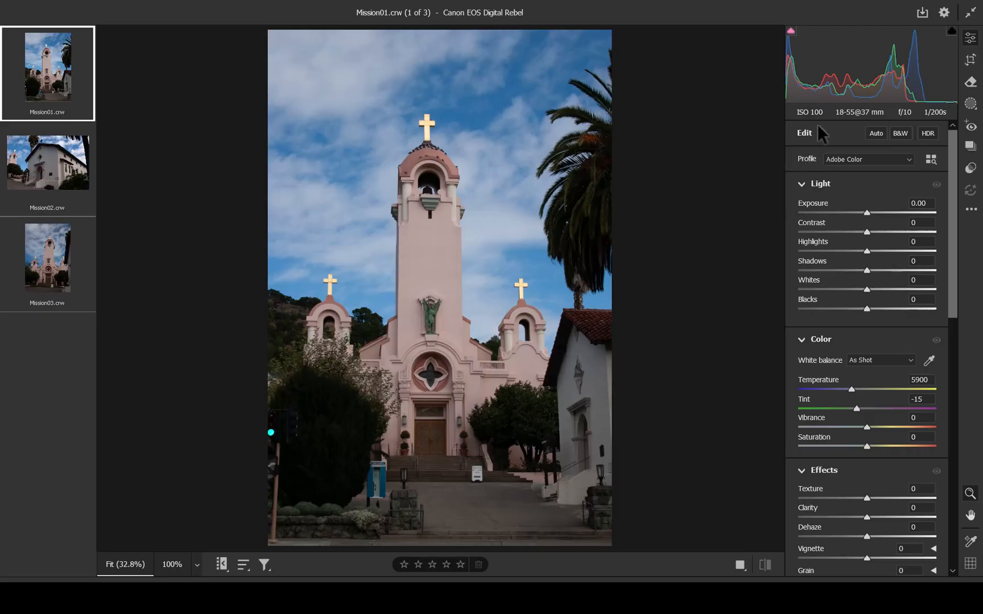
left_click(908, 160)
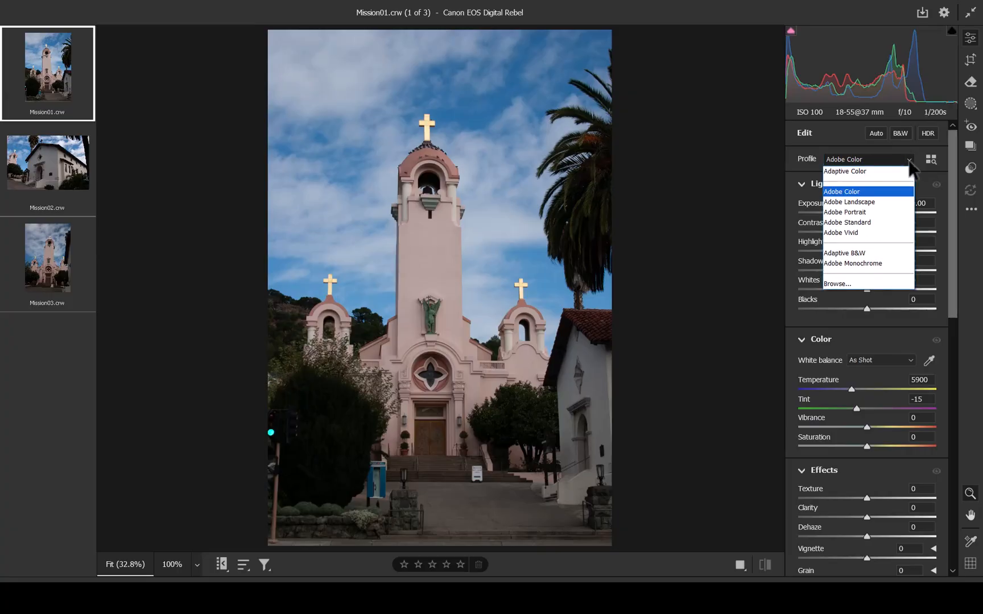
left_click(885, 203)
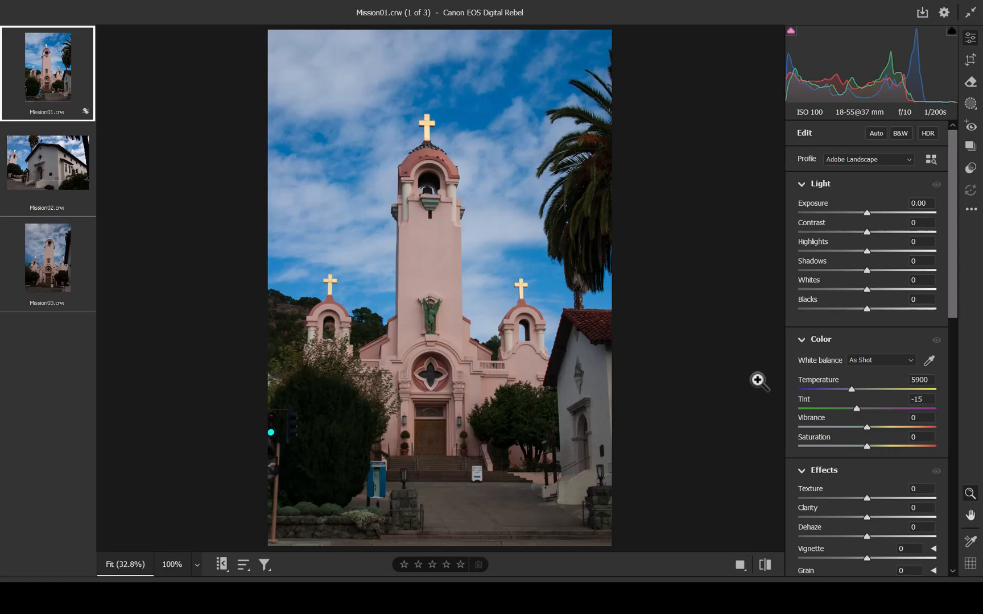
Try the Cloudy white balance preset on Mission01.crw
left_click(910, 360)
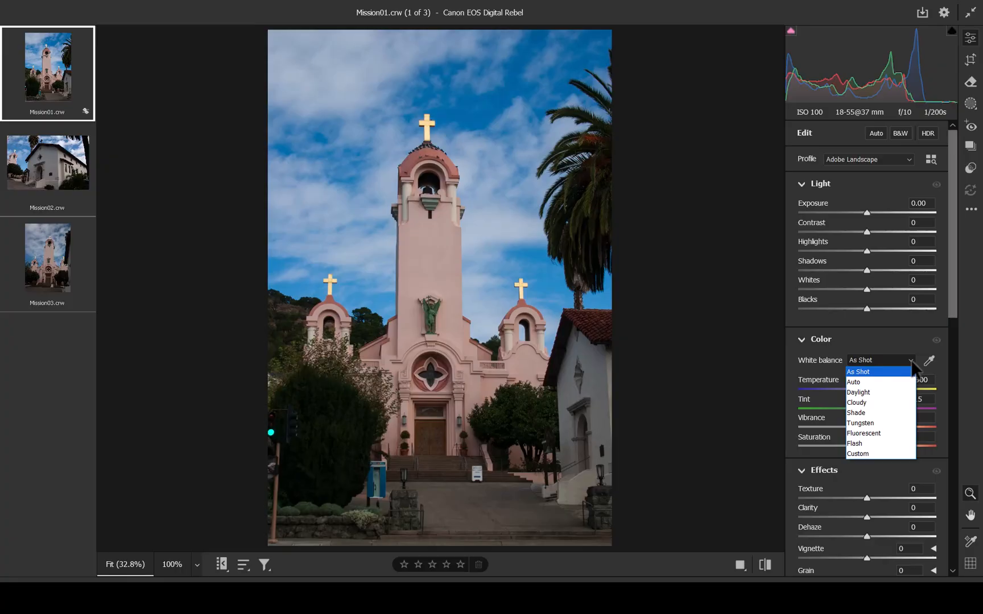
left_click(873, 402)
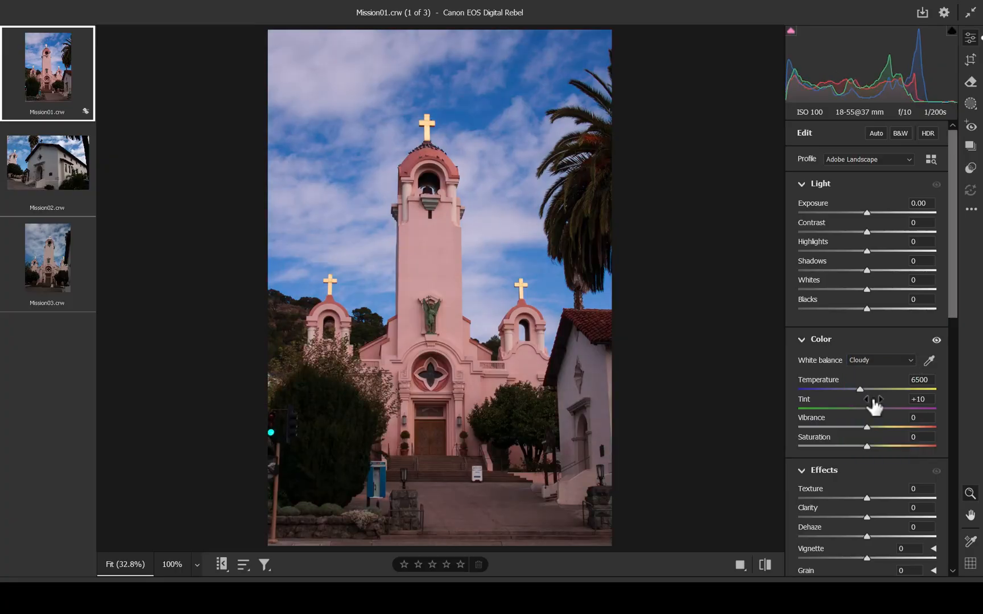
mouse_move(875, 406)
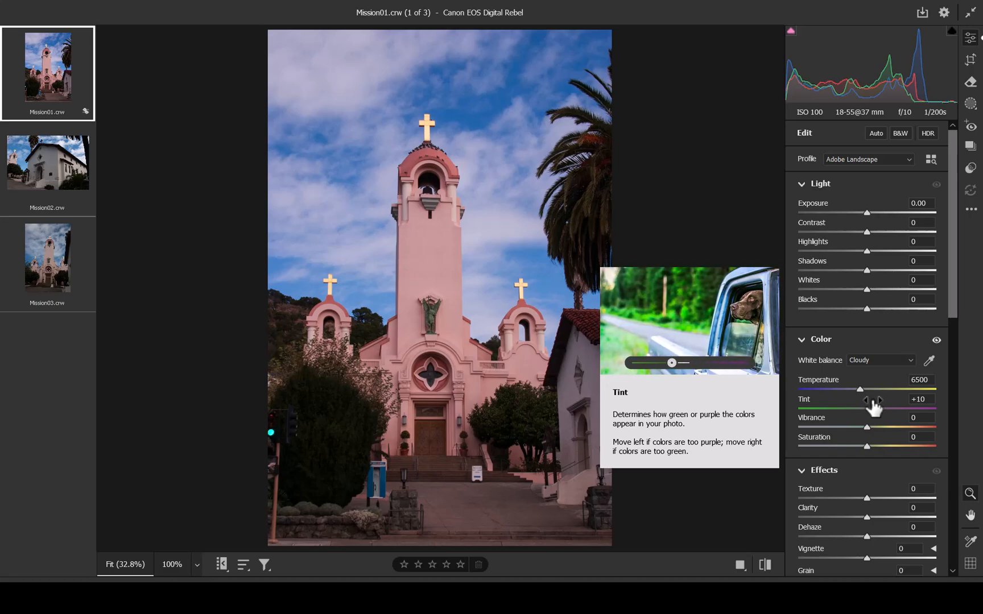
Sample several clouds with the White Balance tool, finishing on the small white sign at the foot of the church steps
left_click(928, 362)
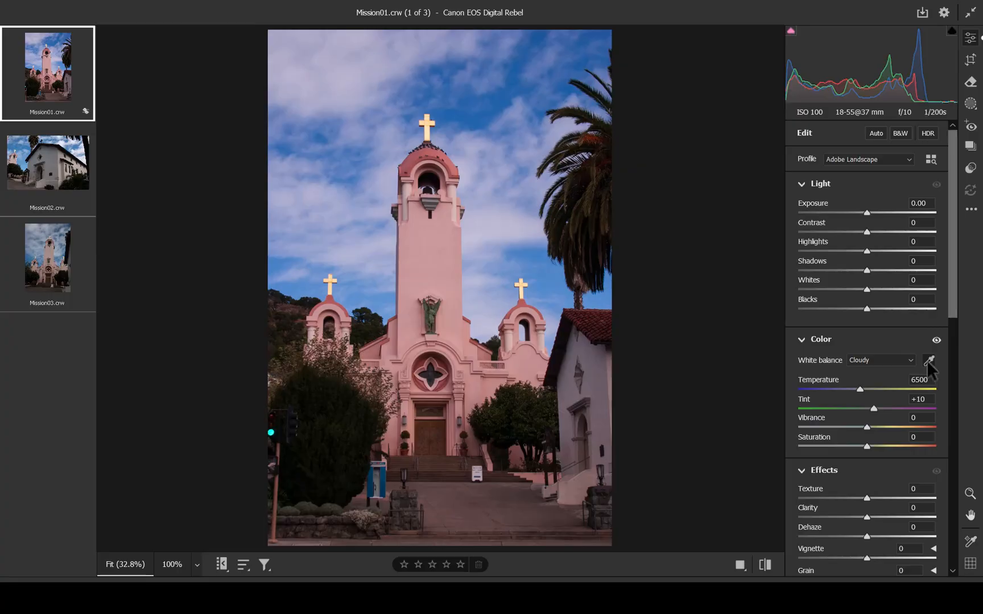
left_click(928, 362)
left_click(319, 62)
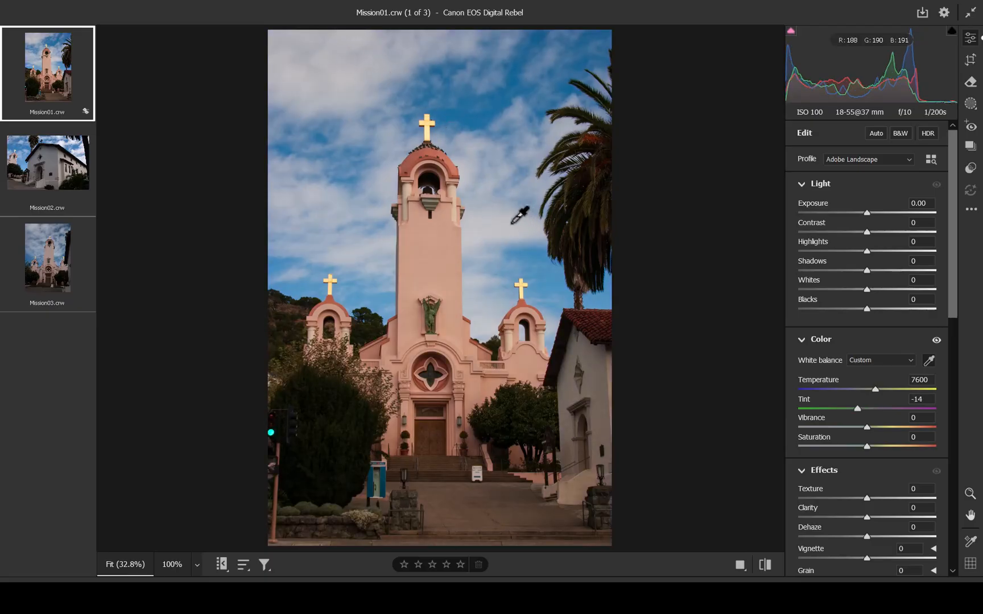
left_click(512, 222)
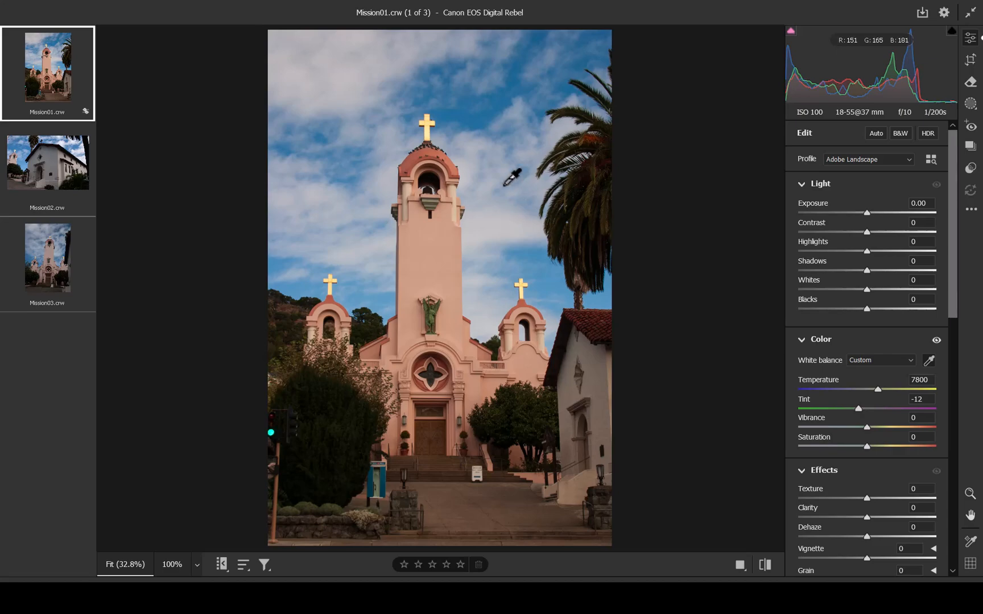
left_click(344, 251)
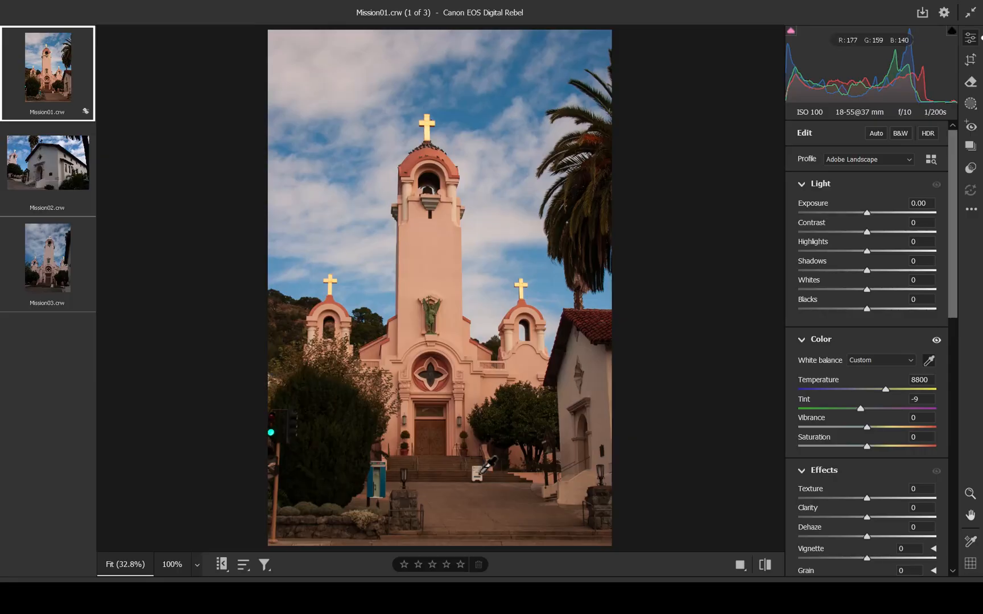
left_click(480, 470)
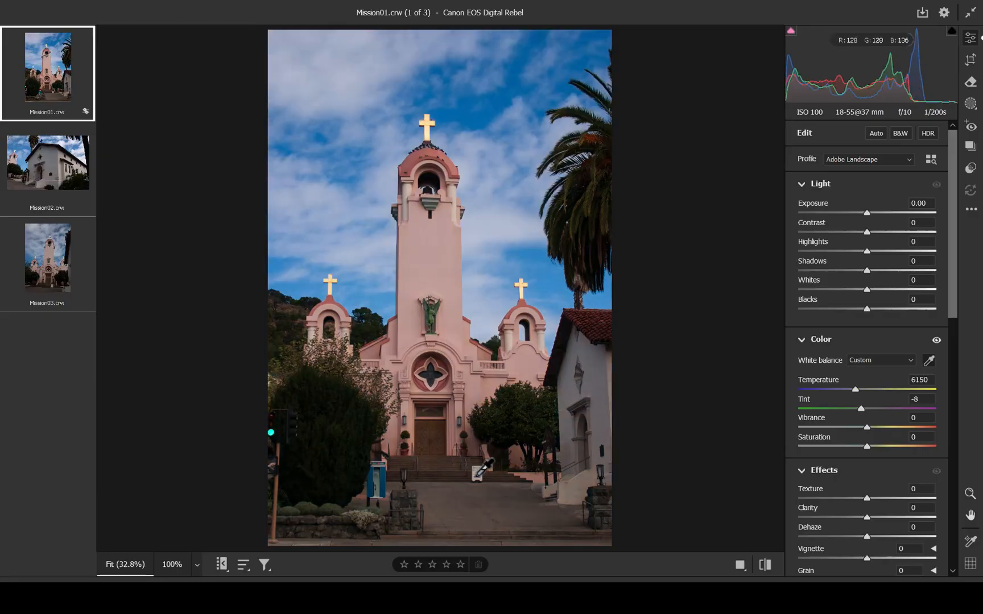
Compare the edited image with the original in the Before/After Left/Right view and return to Single View
left_click(741, 565)
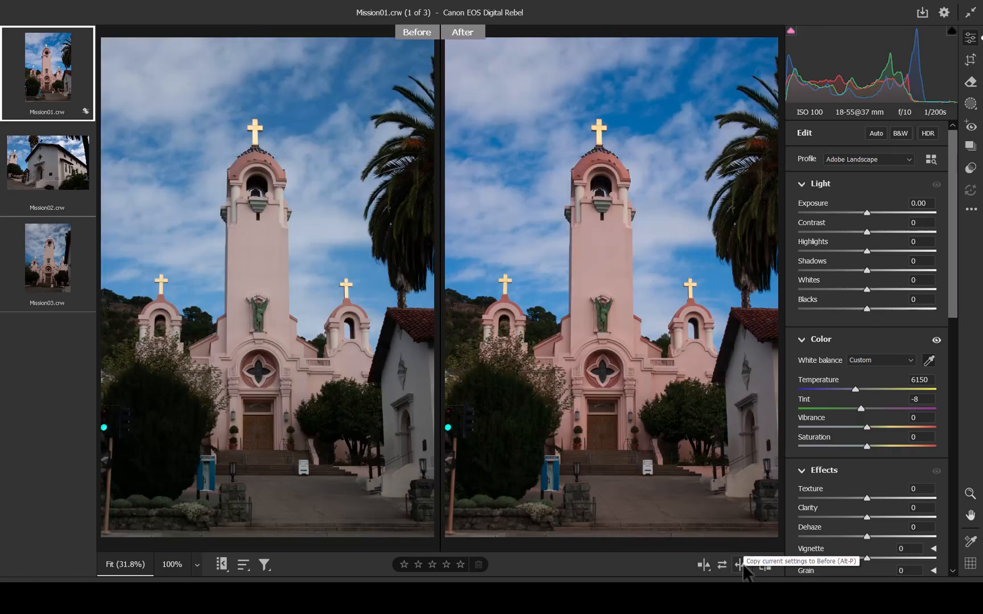
left_click(707, 567)
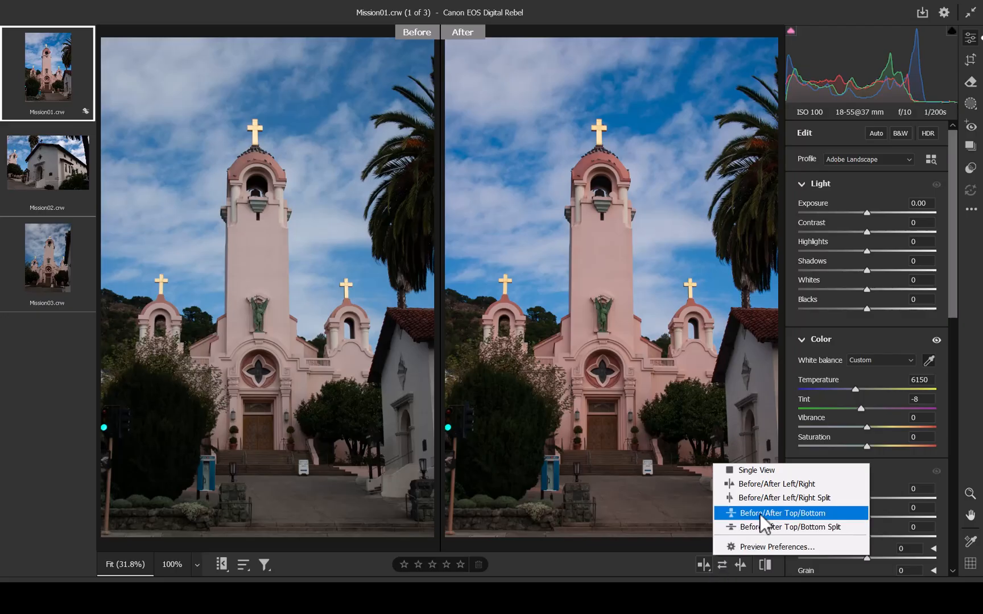
left_click(763, 487)
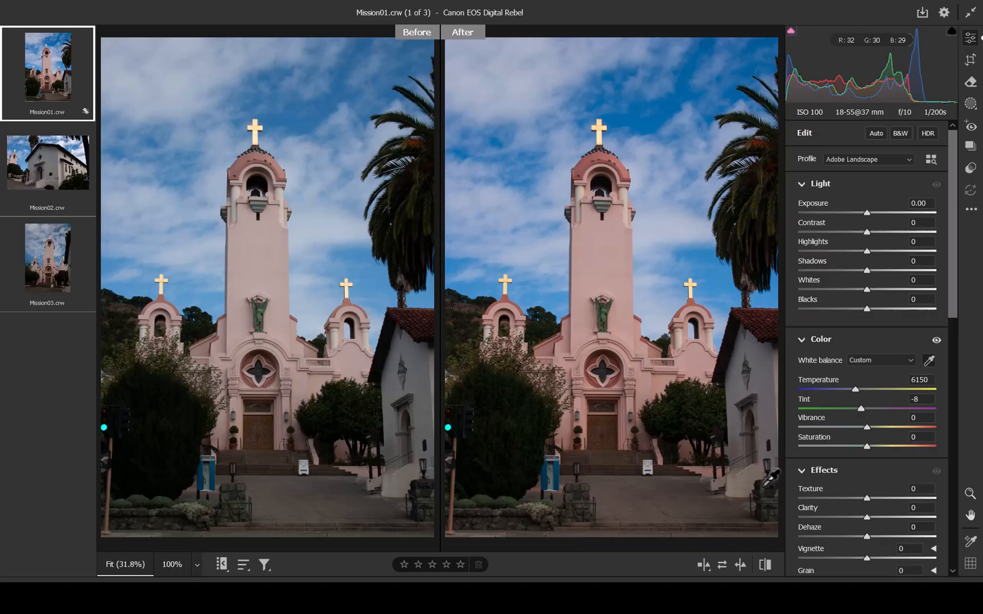
left_click(710, 566)
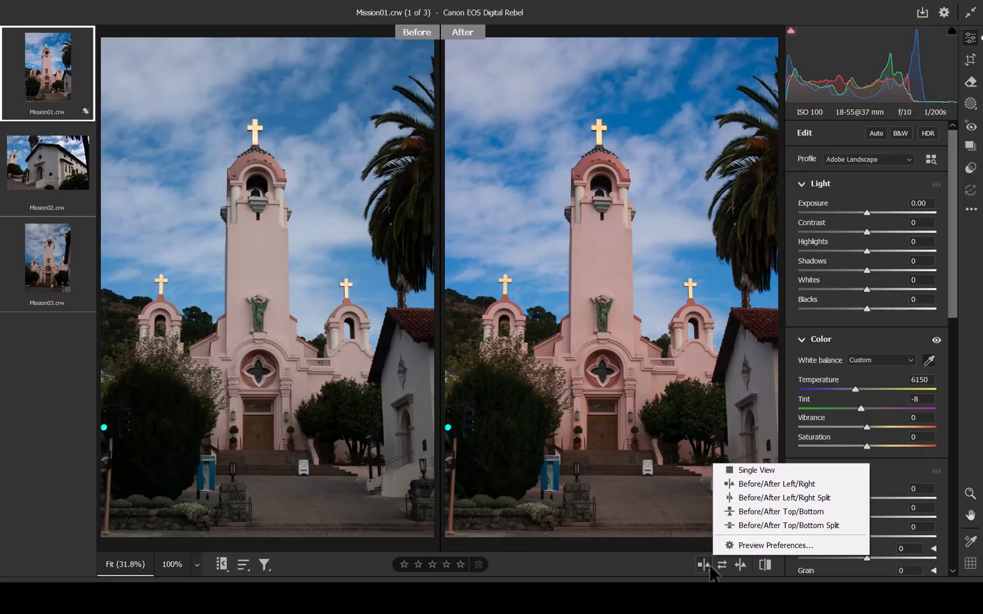
left_click(747, 471)
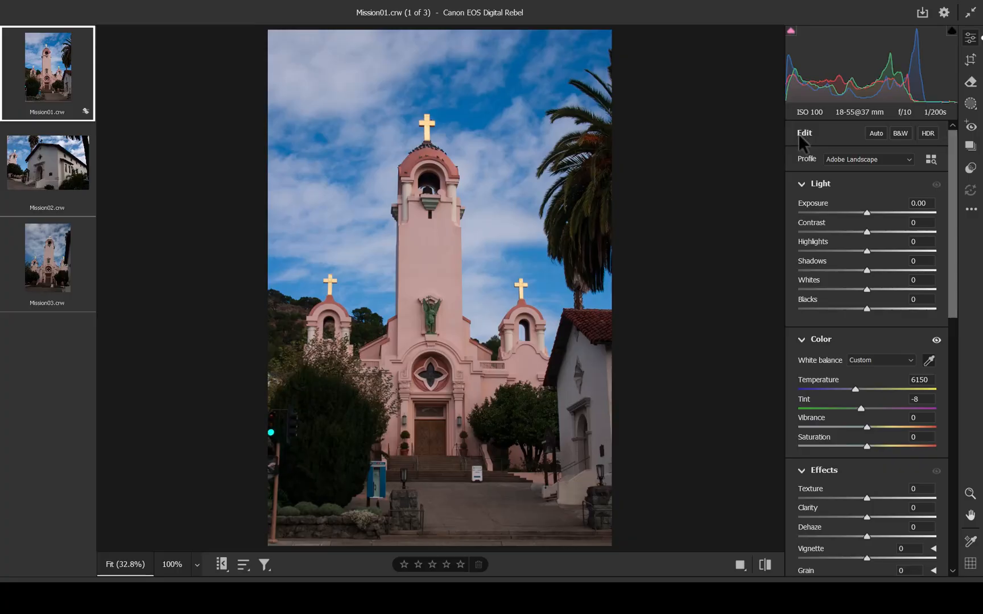
Apply the Auto adjustment to the tonal settings of Mission01.crw
left_click(873, 135)
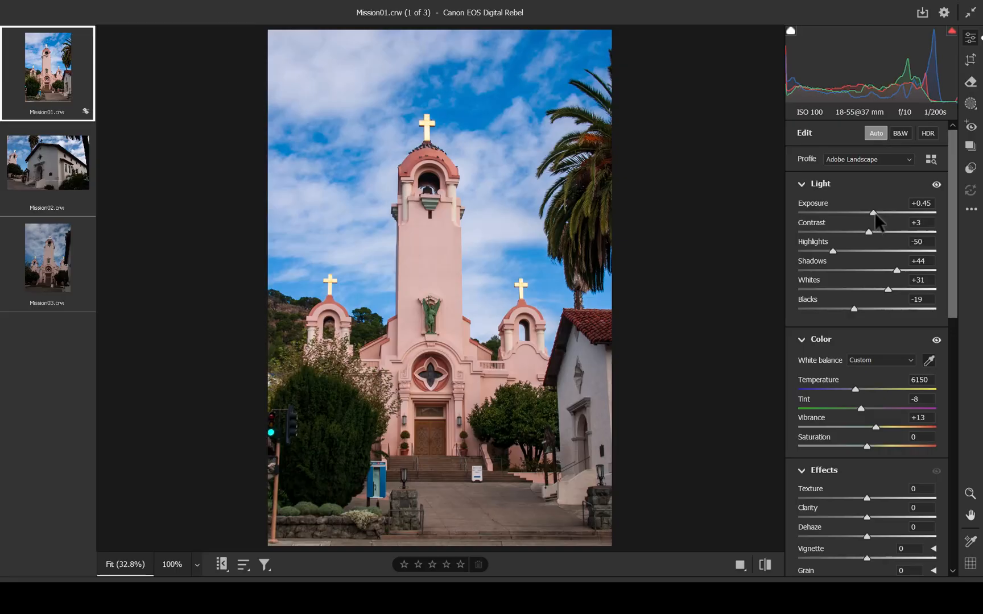
Set Mission01.crw's Exposure to +0.50, Contrast to 0 and Highlights to -20
left_click_drag(874, 213, 875, 214)
left_click(918, 226)
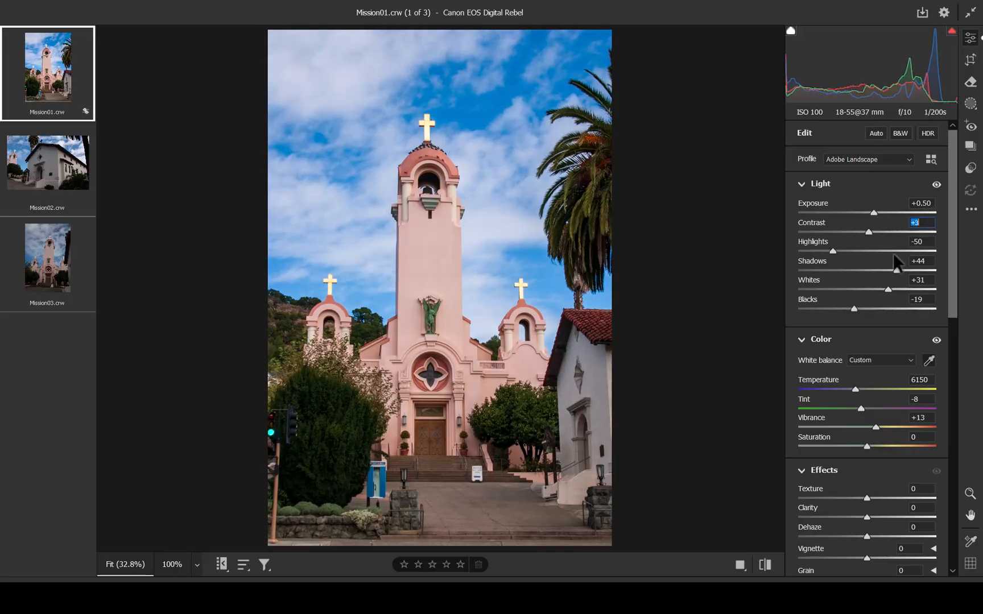
type("0")
left_click(917, 242)
type("-20")
Set Shadows to +70, Whites to +20 and Blacks to -10 for Mission01.crw
key("Tab")
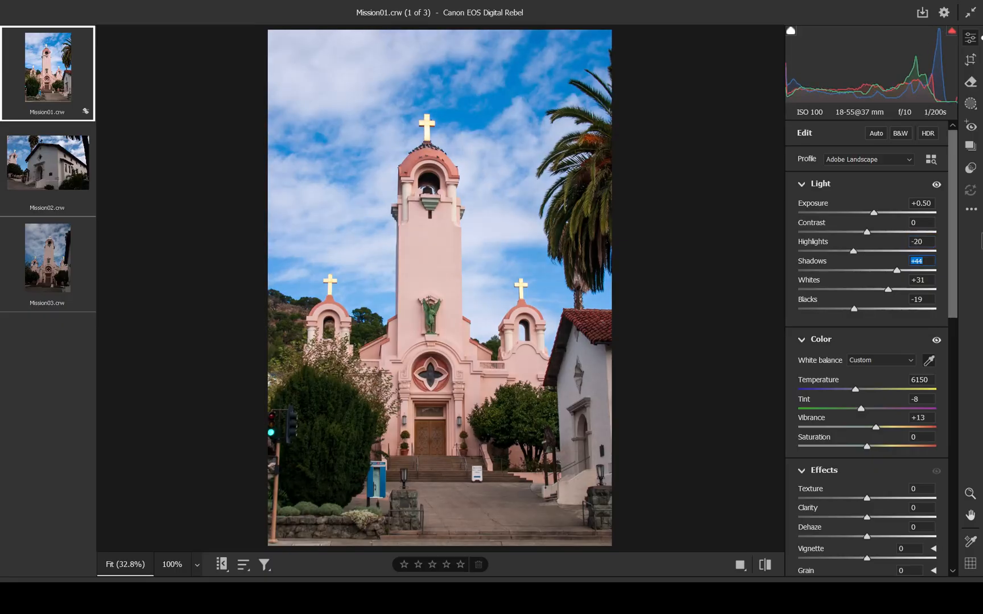
type("70")
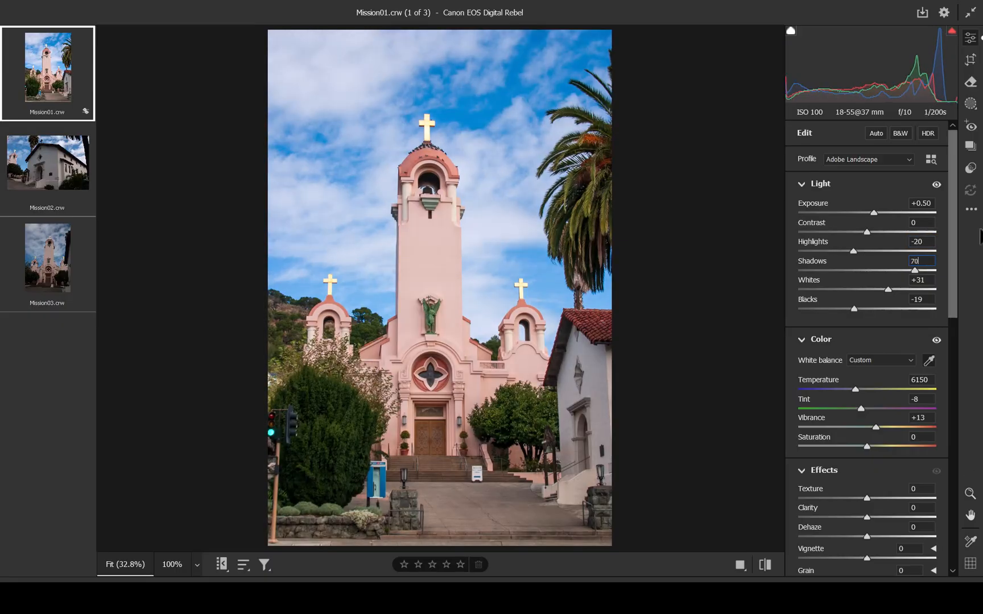
key("Tab")
type("20")
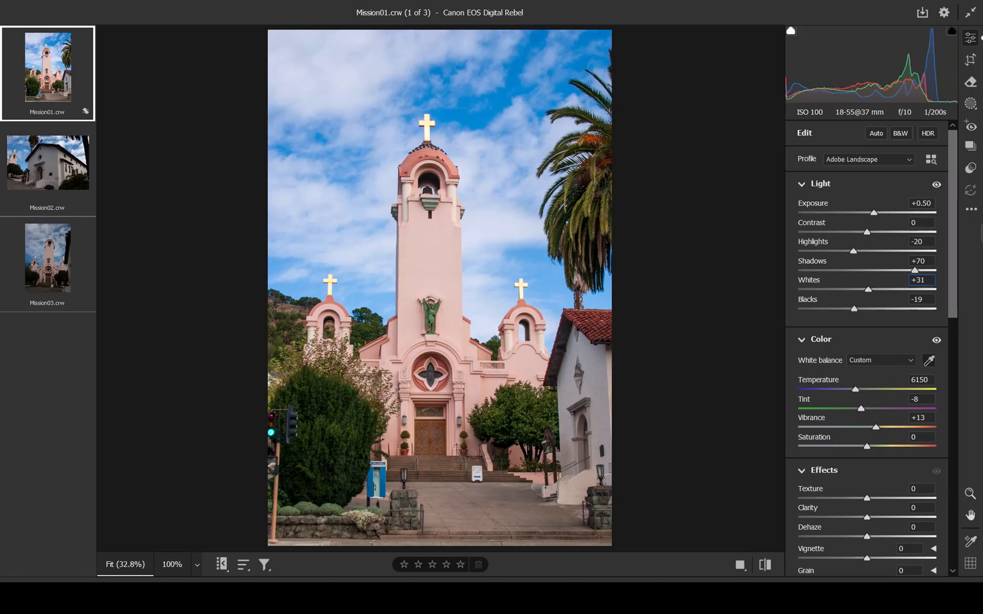
key("Tab")
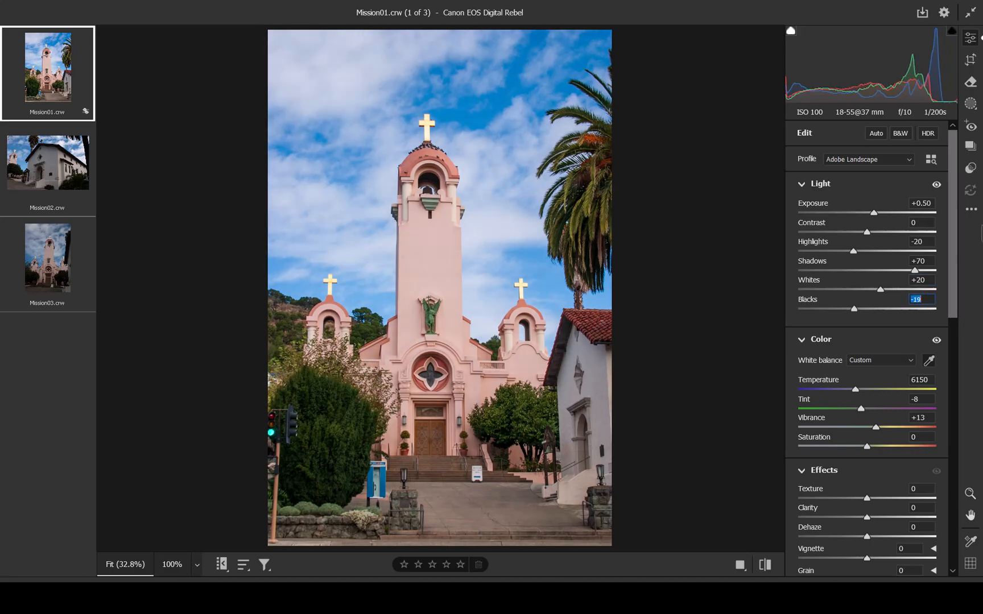
type("10")
key("Tab")
left_click(697, 139)
Set Mission01.crw's Vibrance to +20 and Clarity to +20
left_click_drag(880, 428, 884, 429)
double_click(883, 428)
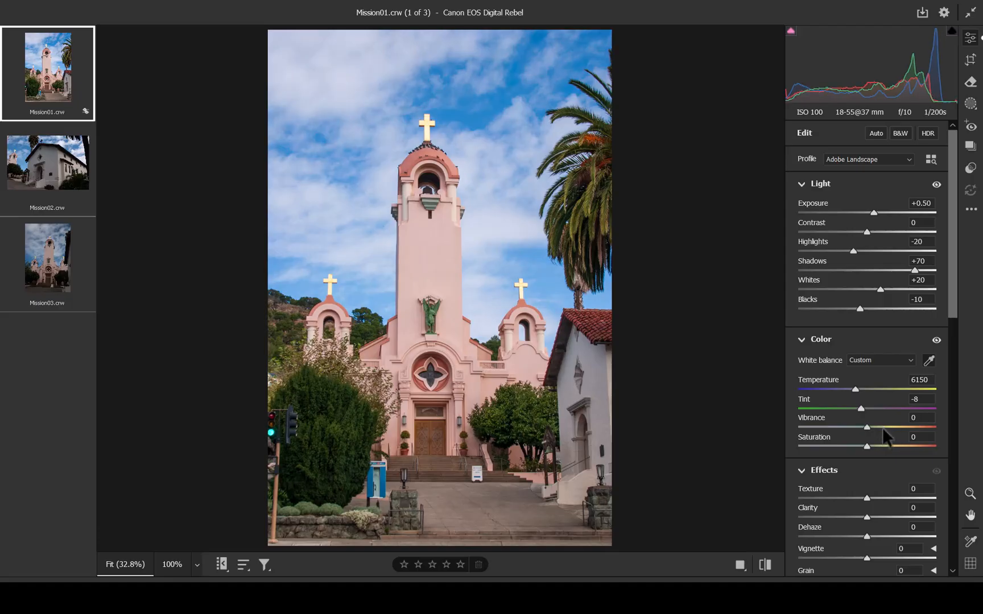
left_click(925, 417)
type("20")
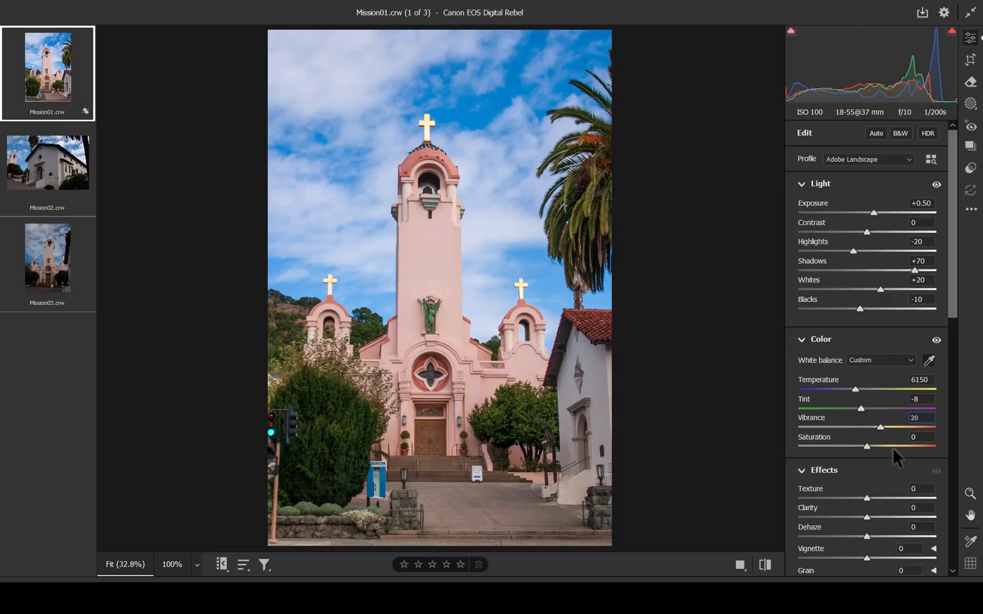
left_click(915, 507)
type("20")
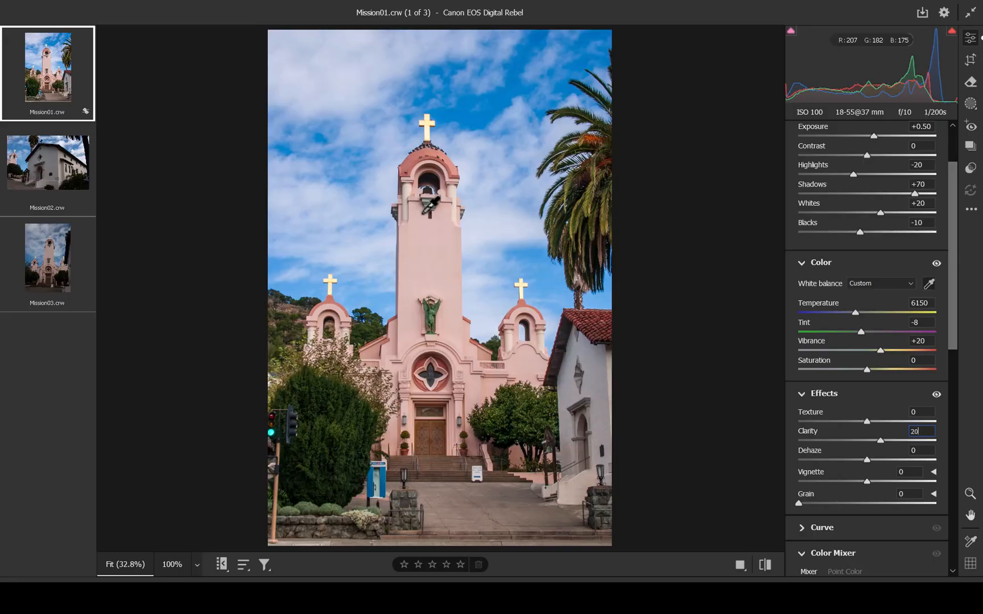
key("Return")
Show the cross and dome of the bell tower at 100% magnification and open the Detail sharpening settings
key("ctrl+plus")
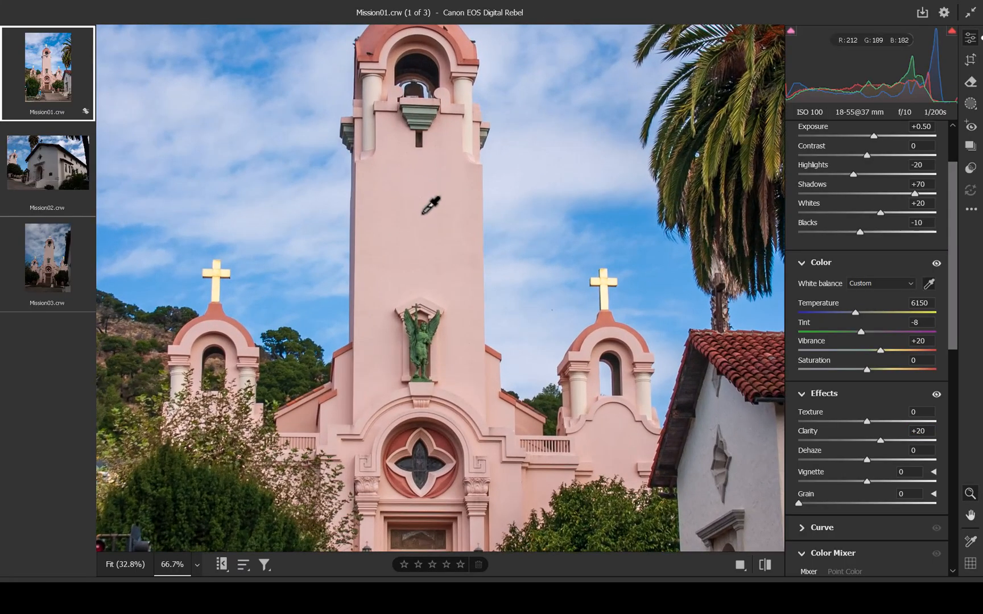
key("ctrl+plus")
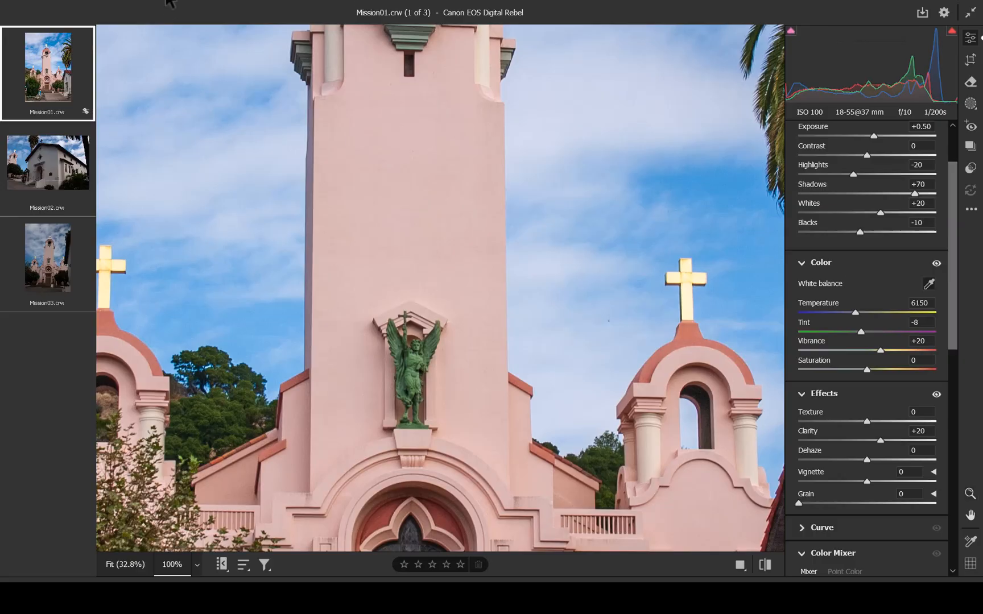
key("h")
left_click_drag(397, 127, 434, 574)
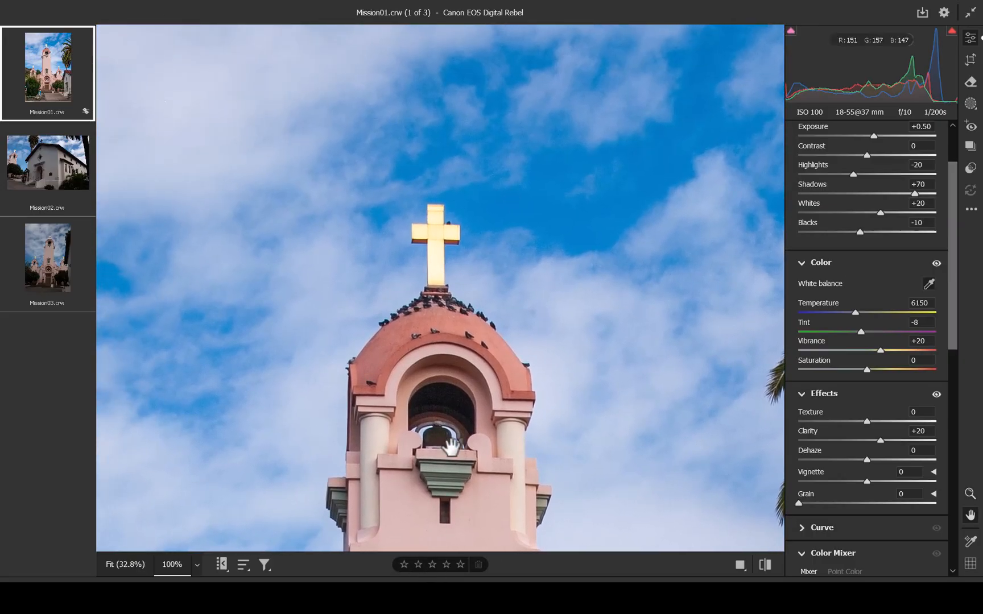
key("h")
left_click_drag(953, 305, 952, 306)
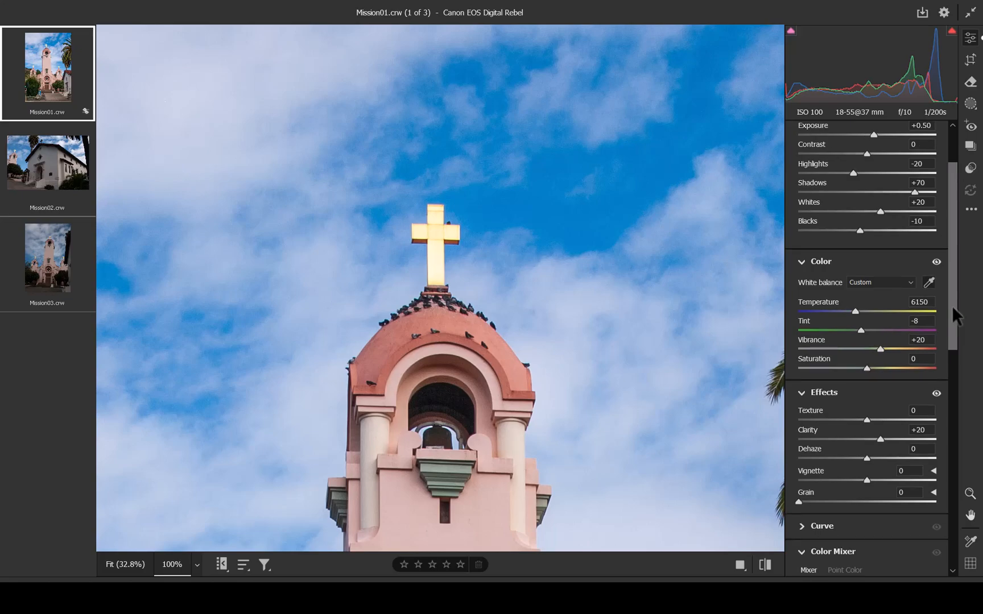
left_click_drag(952, 306, 958, 184)
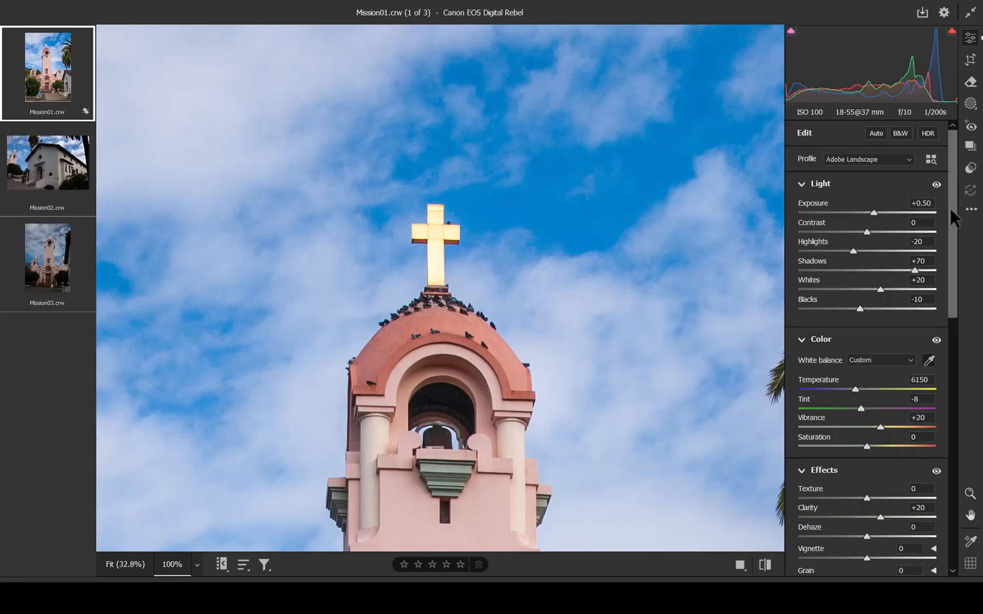
left_click_drag(949, 207, 933, 455)
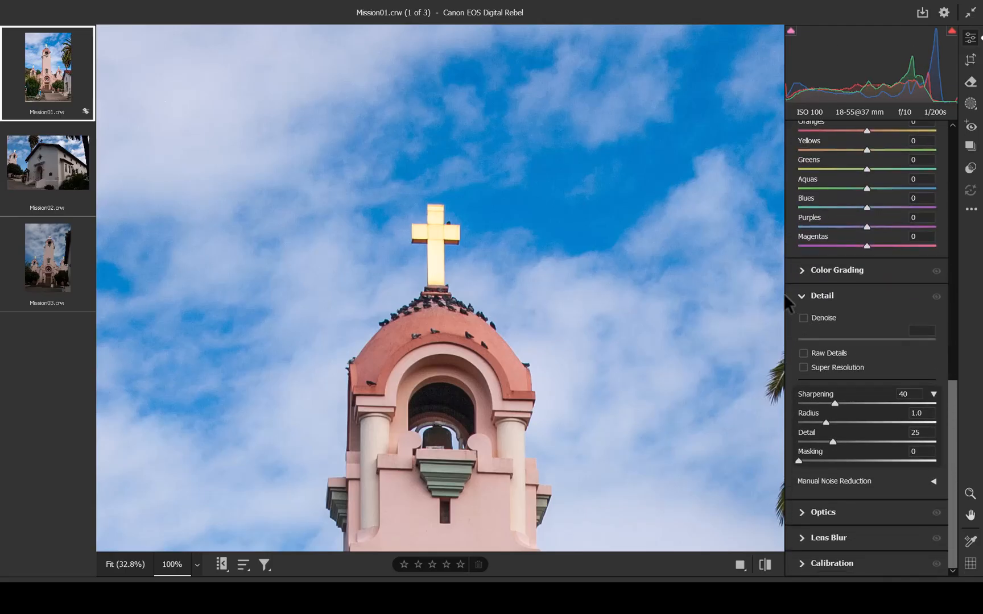
left_click(803, 293)
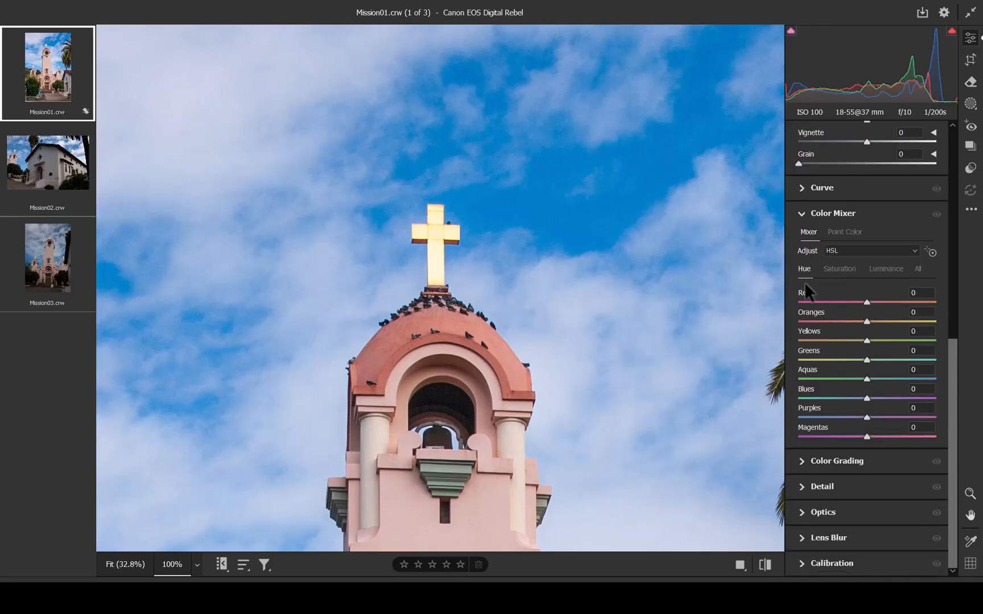
left_click(802, 487)
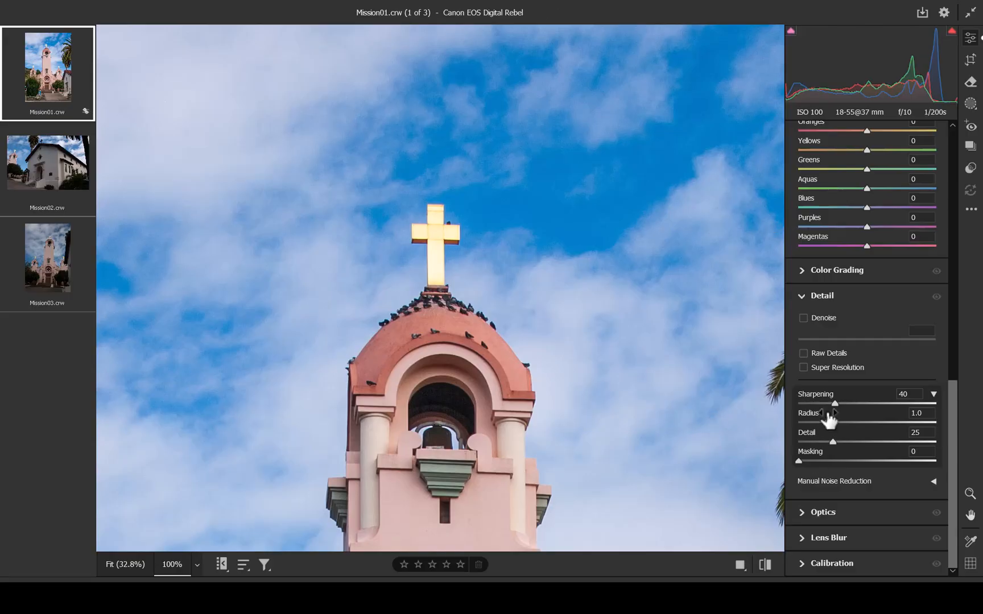
Sharpen Mission01.crw with an amount of 102, Radius 0.9 and Masking 68, previewing the edge mask
left_click_drag(834, 404, 889, 410)
left_click_drag(827, 426, 823, 424)
left_click_drag(800, 462, 882, 461)
key("alt")
mouse_move(884, 462)
left_mouse_down()
mouse_move(896, 463)
mouse_move(878, 464)
mouse_move(887, 463)
left_mouse_up()
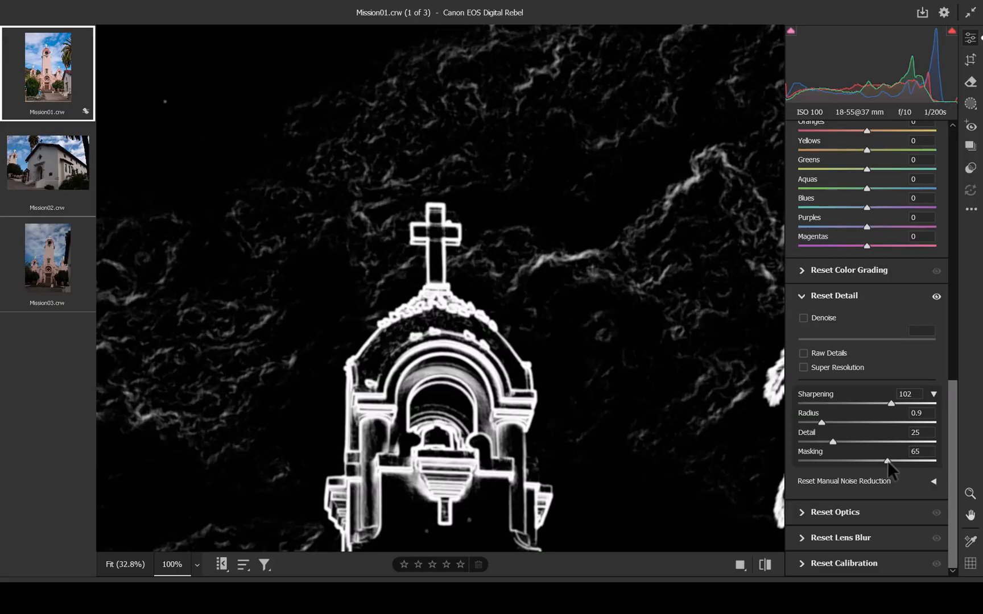
left_click_drag(887, 463, 891, 462)
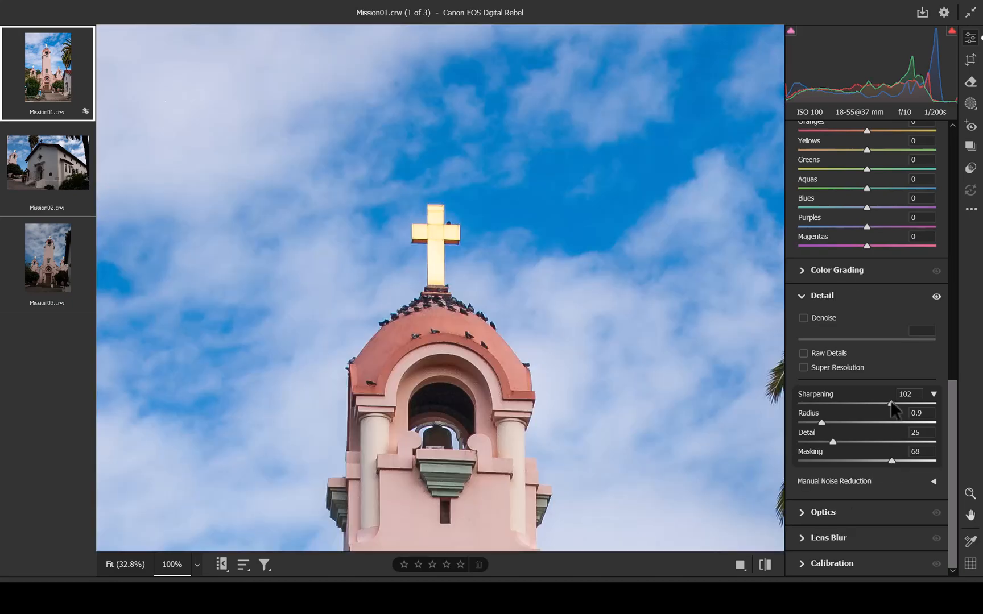
Reduce the Sharpening amount to 70 and set Masking to 61 using the edge mask preview
left_click_drag(892, 403, 862, 404)
left_click(891, 461, "alt")
left_click_drag(889, 459, 874, 460)
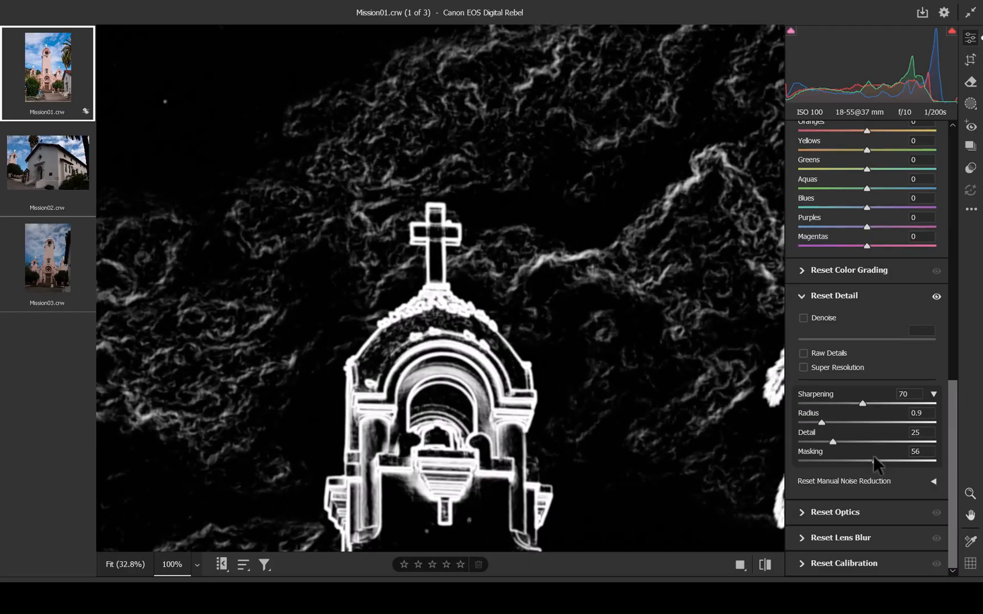
left_click_drag(874, 459, 877, 459)
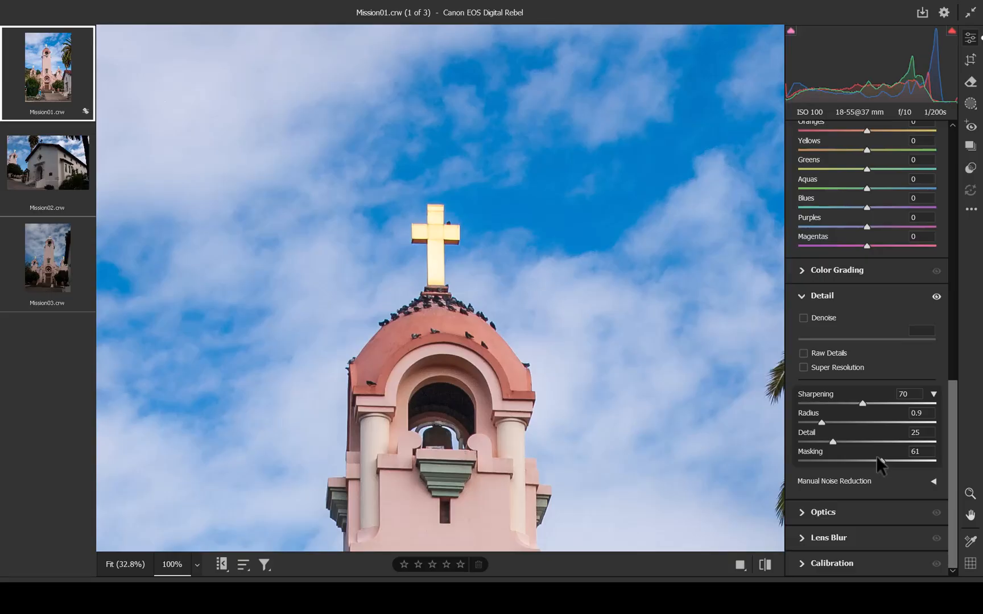
Select all three photos and synchronize Mission01.crw's edit settings to them with the Default subset
key("ctrl+0")
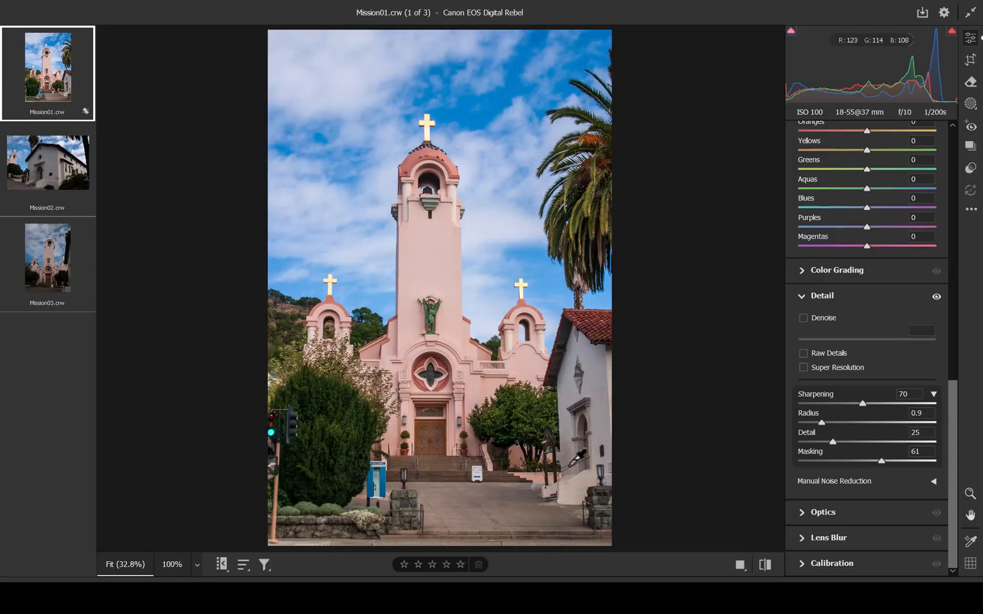
left_click(226, 566)
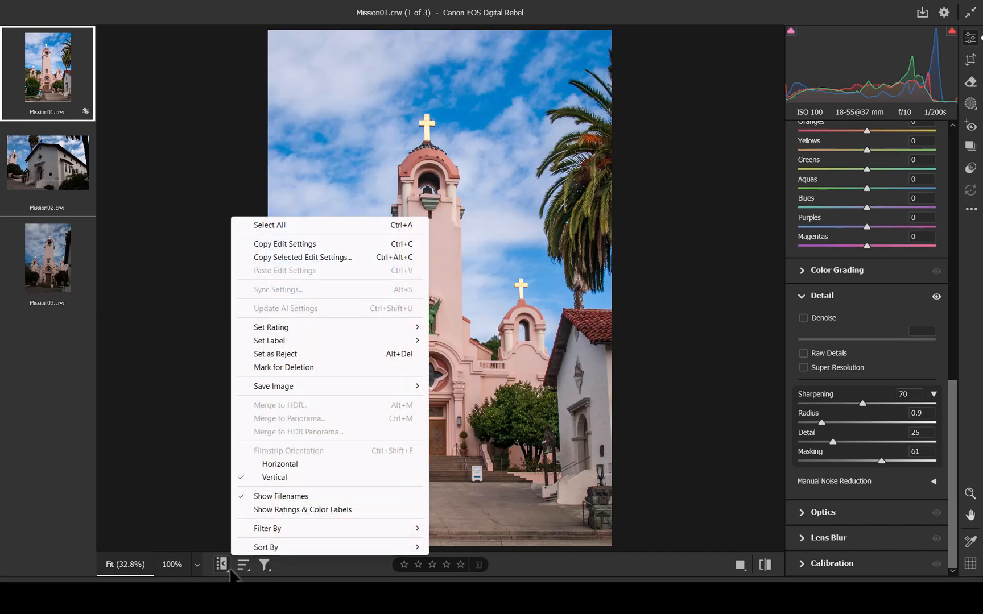
left_click(285, 223)
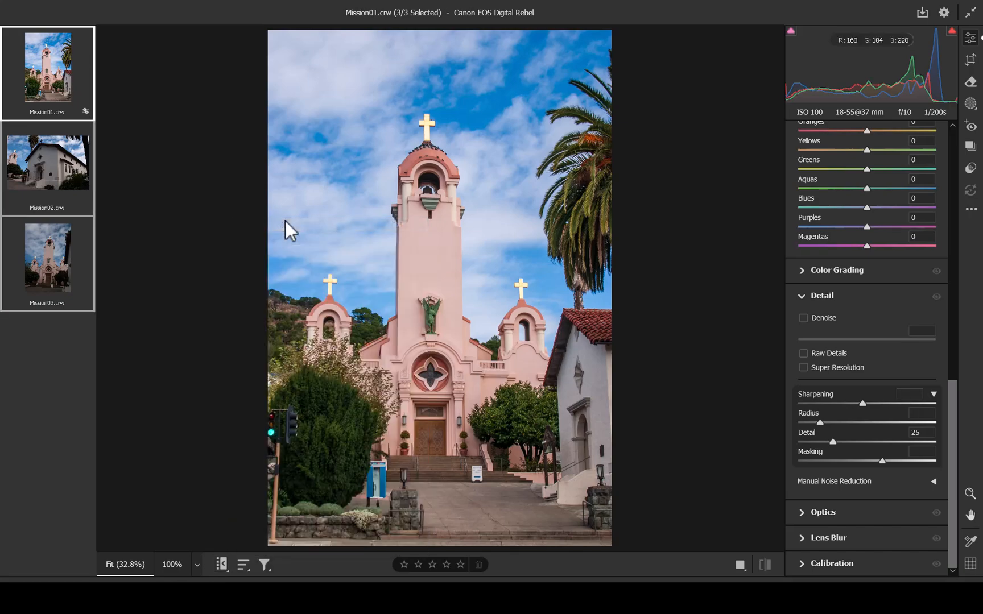
left_click(227, 568)
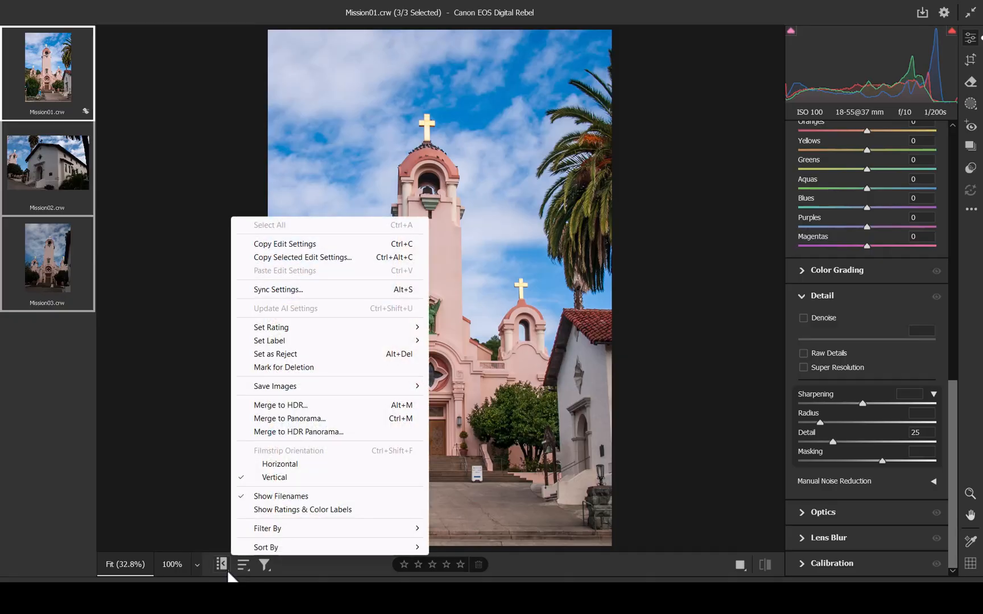
left_click(290, 291)
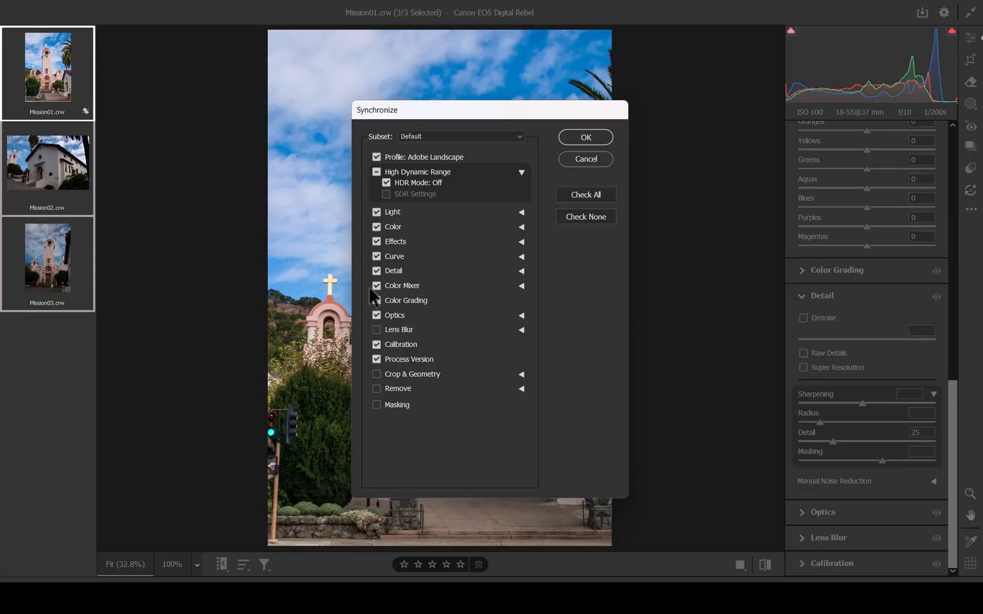
left_click(585, 138)
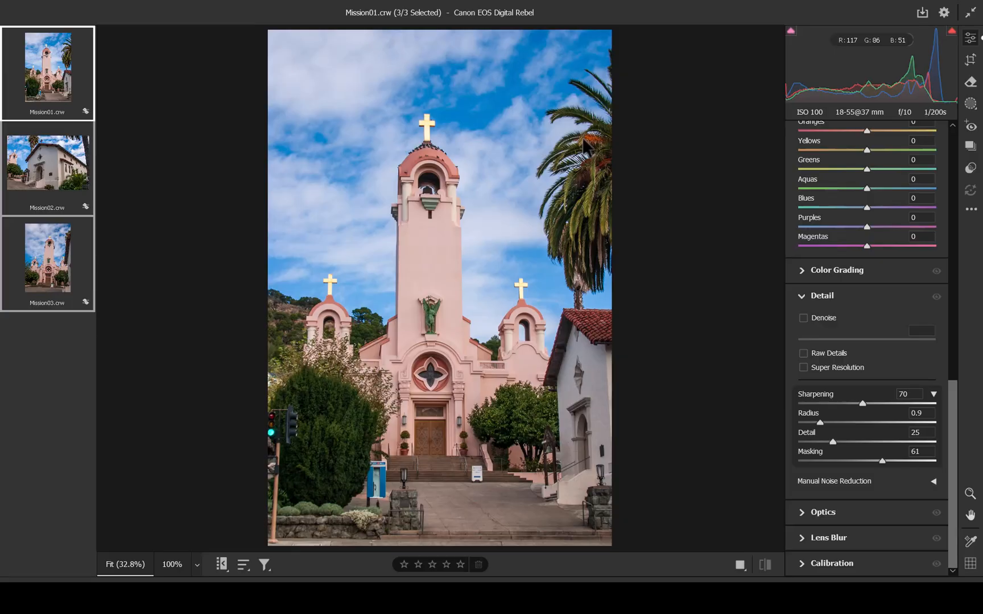
Compare Mission02.crw and Mission03.crw with their originals in the Before/After Left/Right view
key("Right")
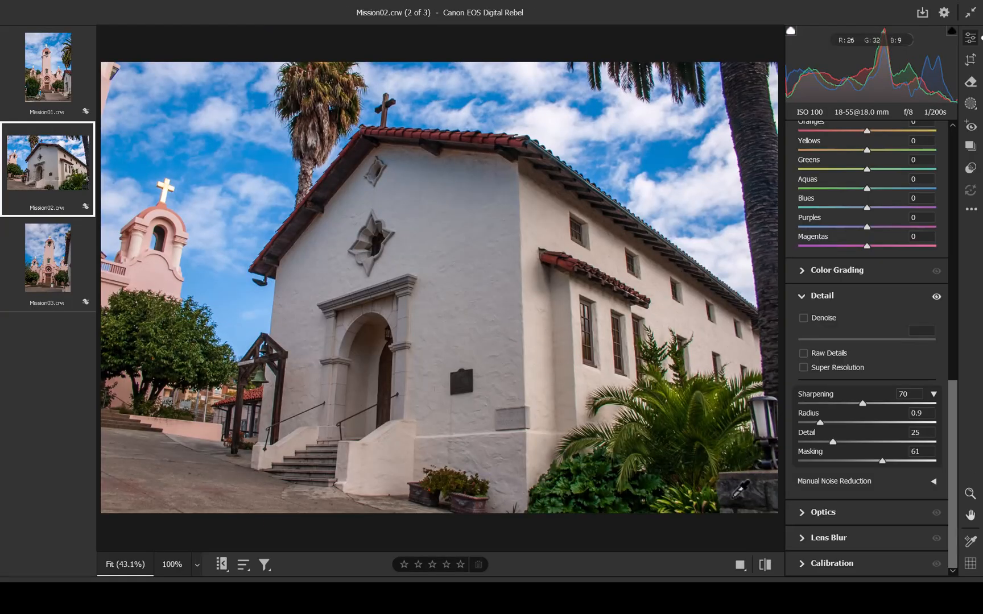
left_click(740, 565)
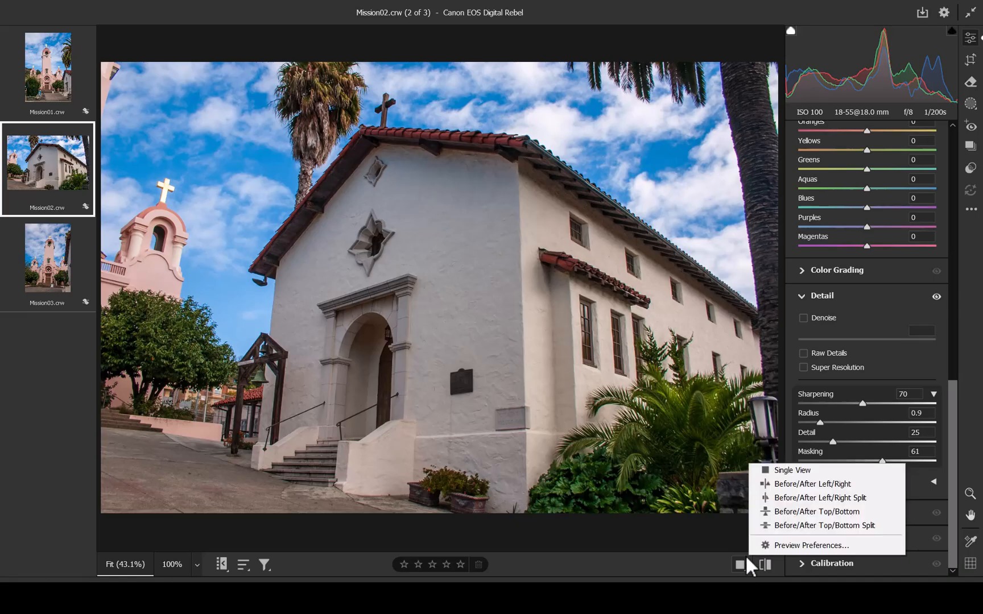
left_click(768, 488)
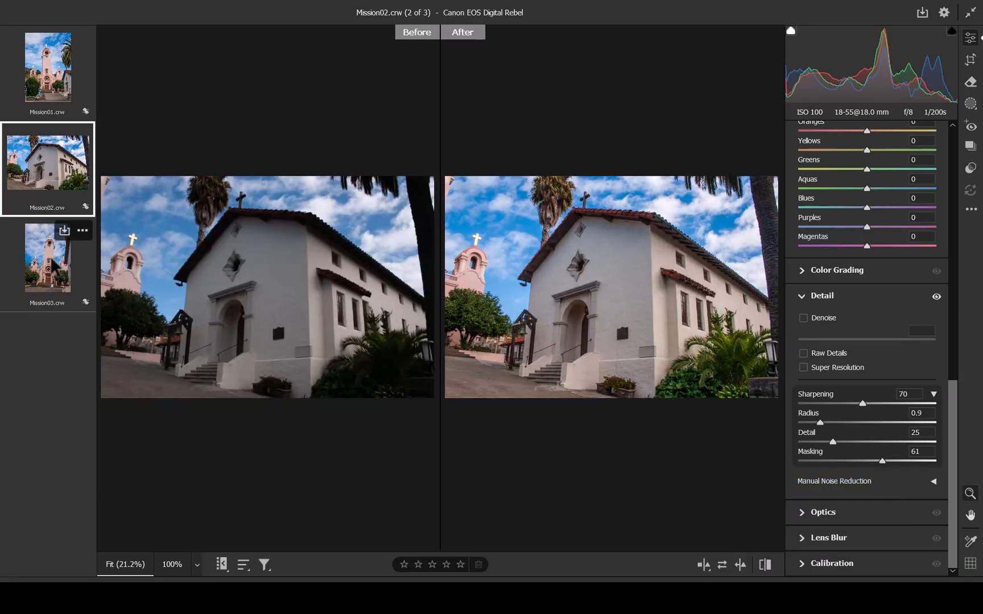
left_click(55, 264)
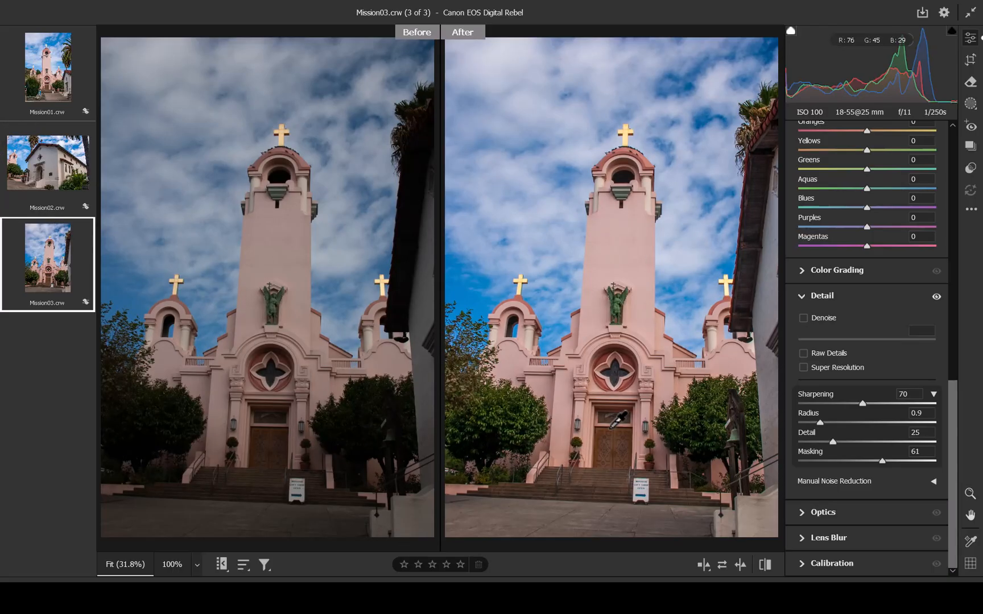
Select all three mission photos and set their save options to JPEG format with the sRGB IEC61966-2.1 color space
left_click(222, 565)
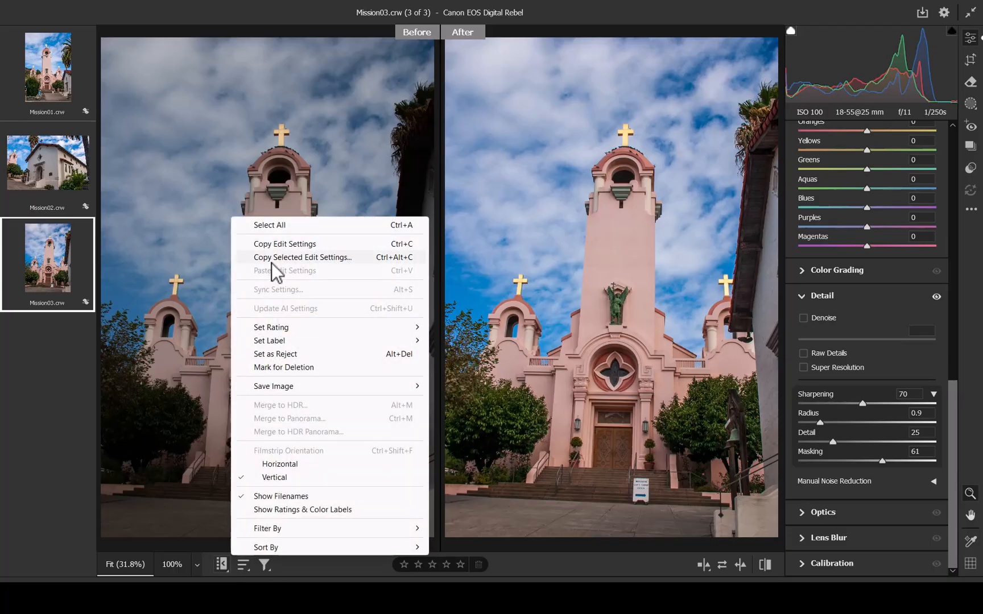
left_click(281, 225)
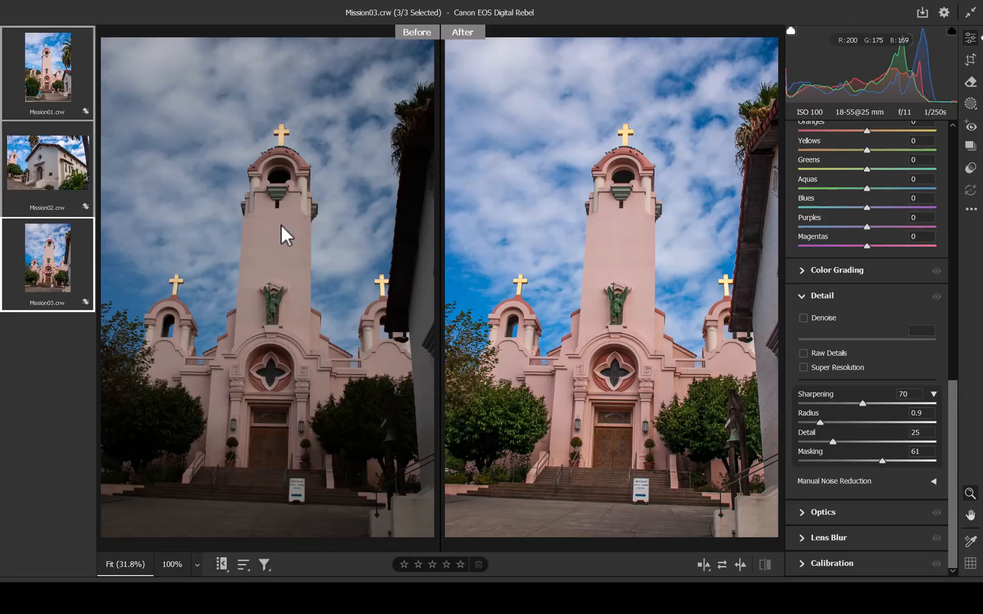
left_click(922, 17)
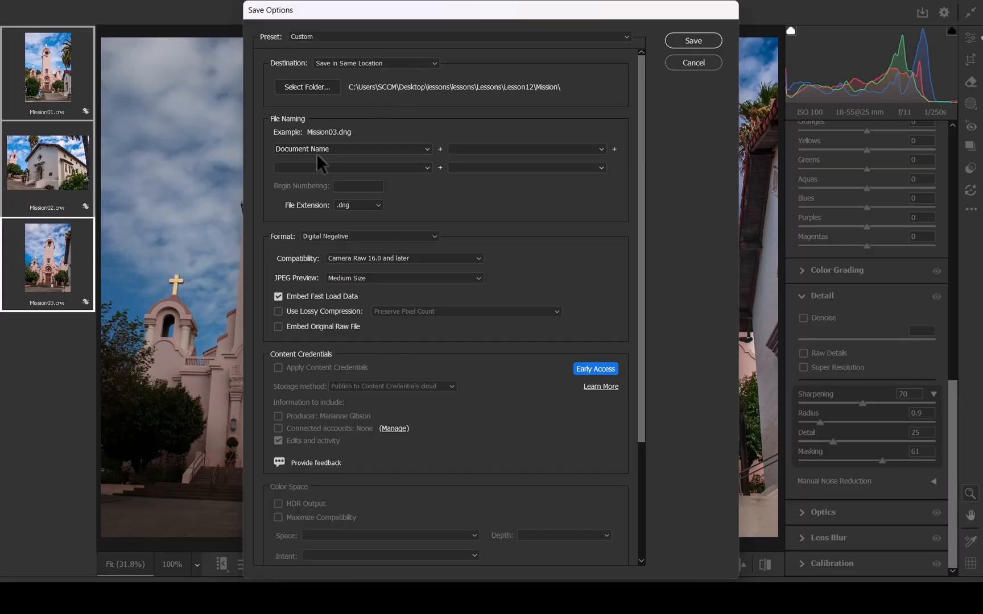
left_click(432, 237)
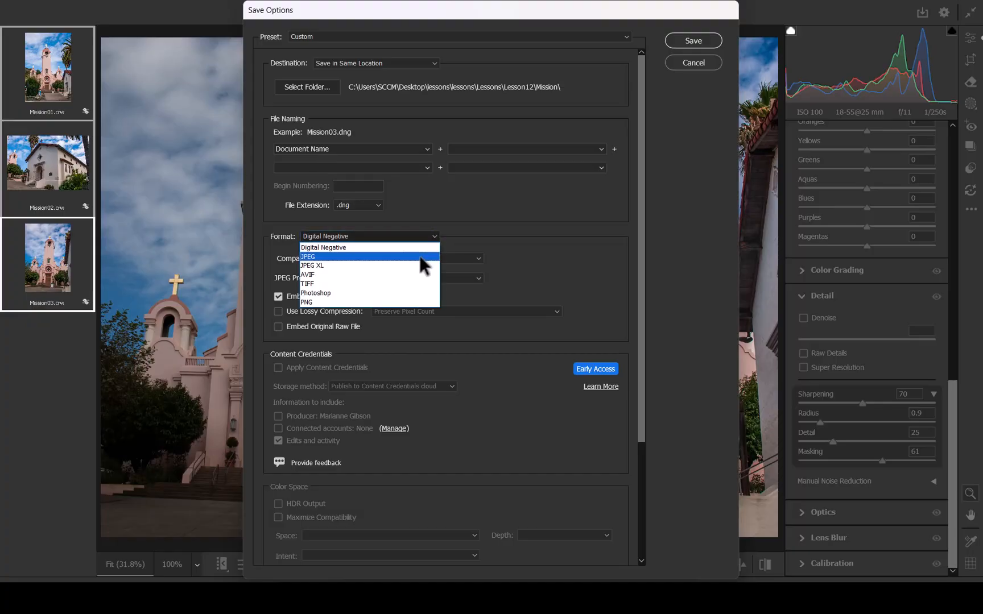
left_click(421, 257)
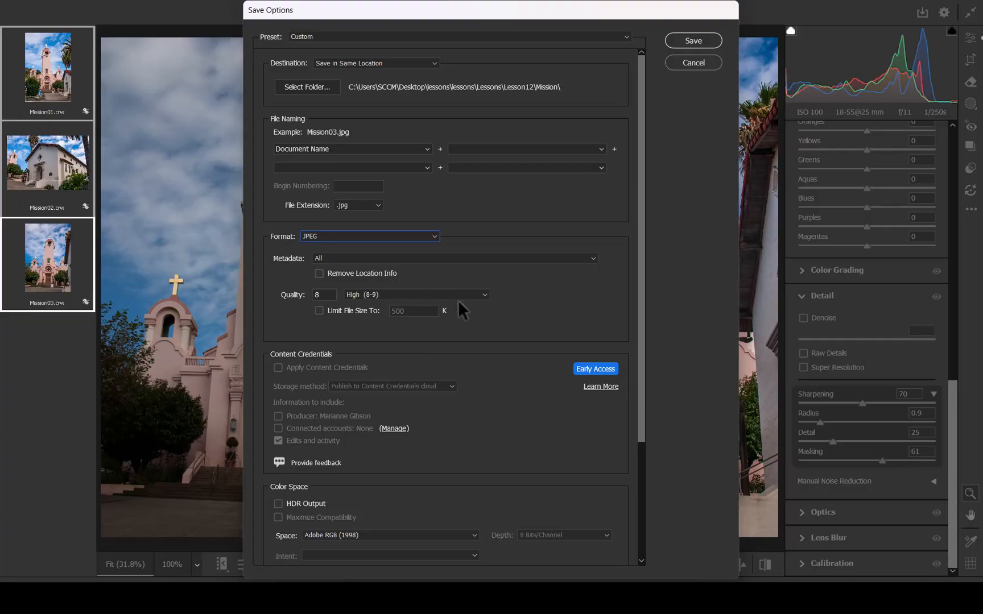
scroll(458, 307, "down", 5)
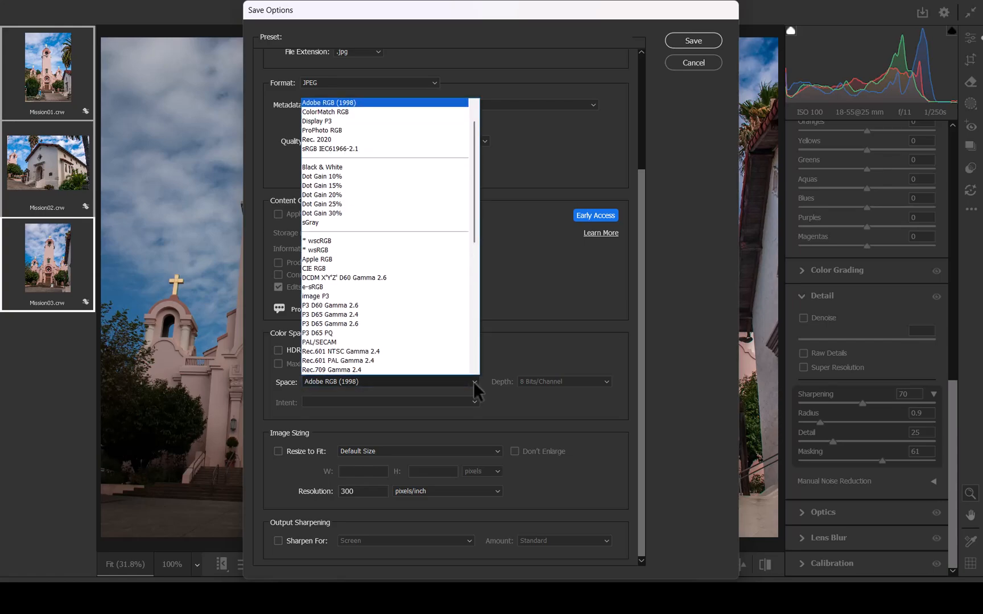
left_click(367, 150)
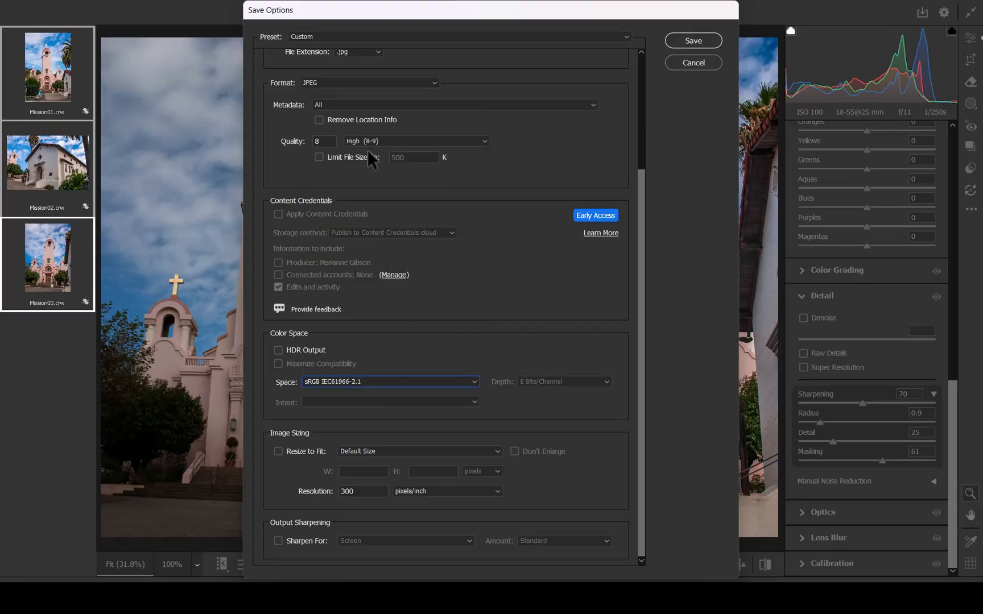
Resize the output to a long side of 800 pixels at 72 pixels/inch and save the three photos
scroll(361, 453, "down", 1)
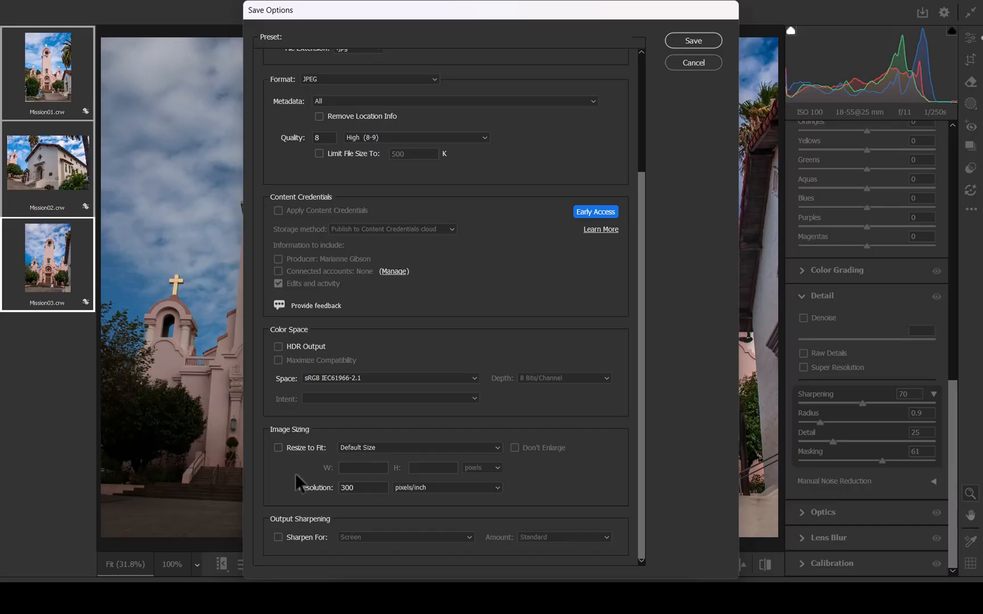
left_click(277, 448)
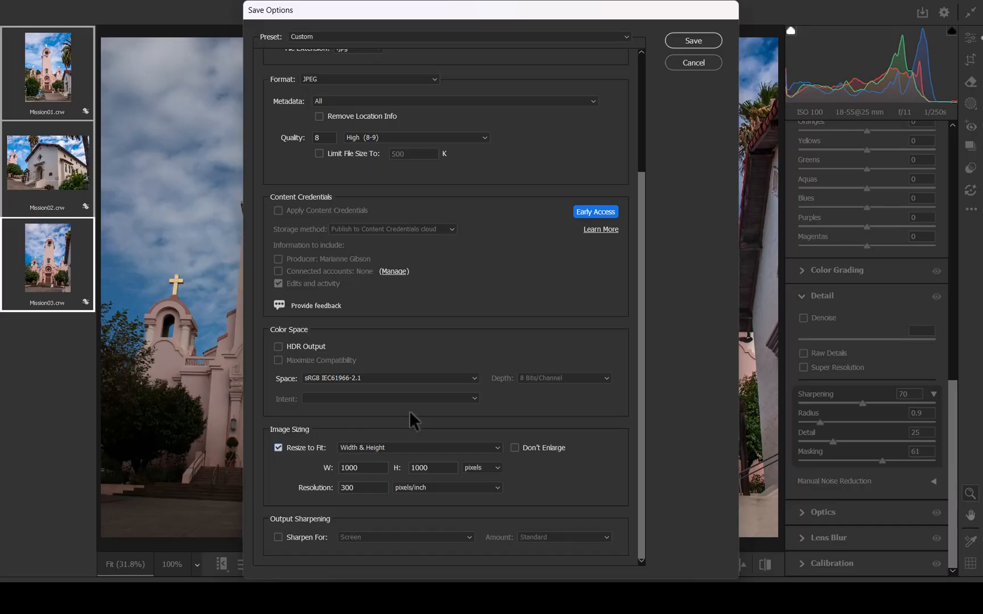
left_click(498, 448)
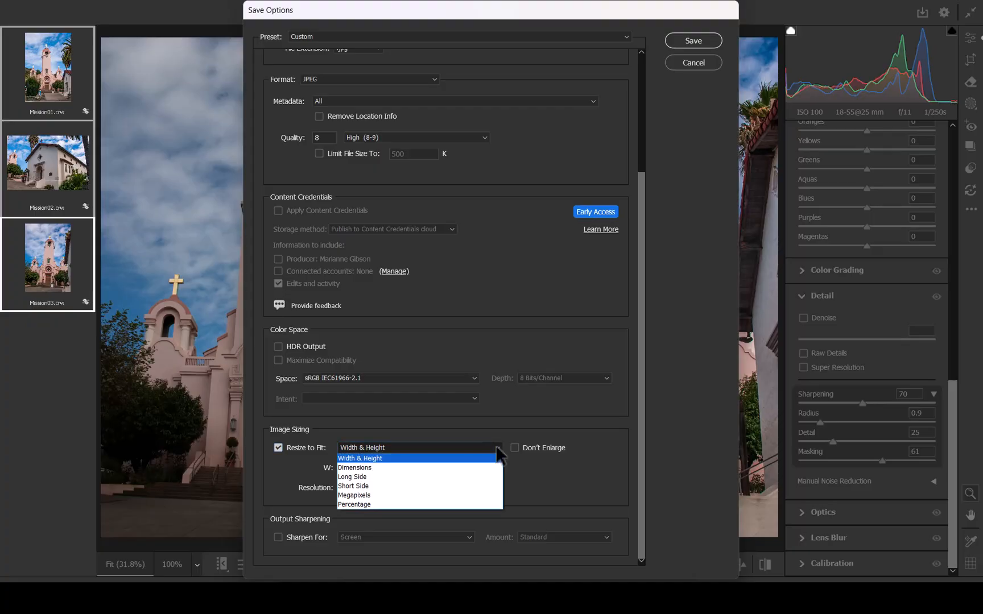
left_click(481, 479)
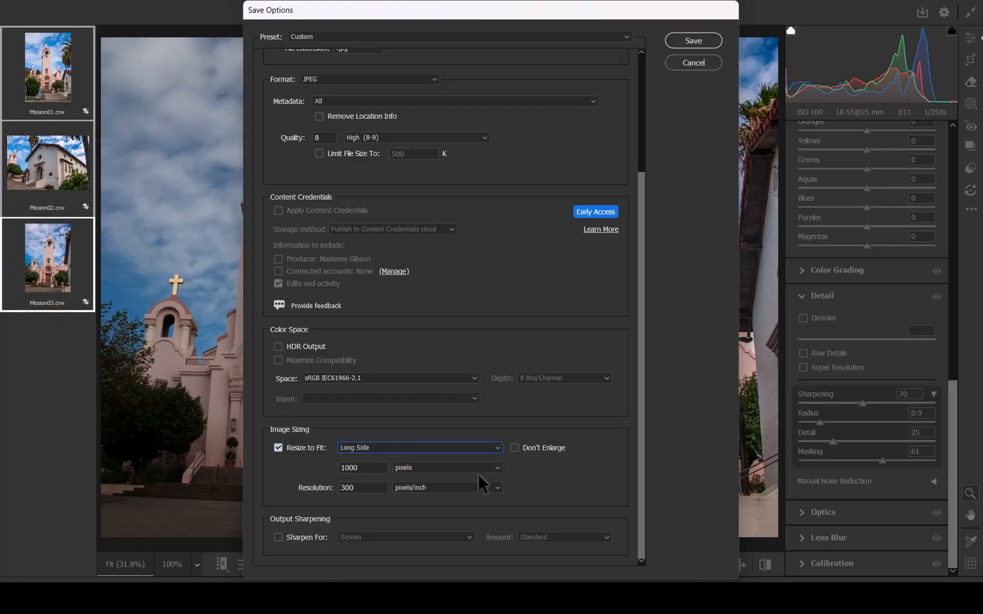
key("Tab")
type("800")
key("Tab")
type("72")
left_click(693, 41)
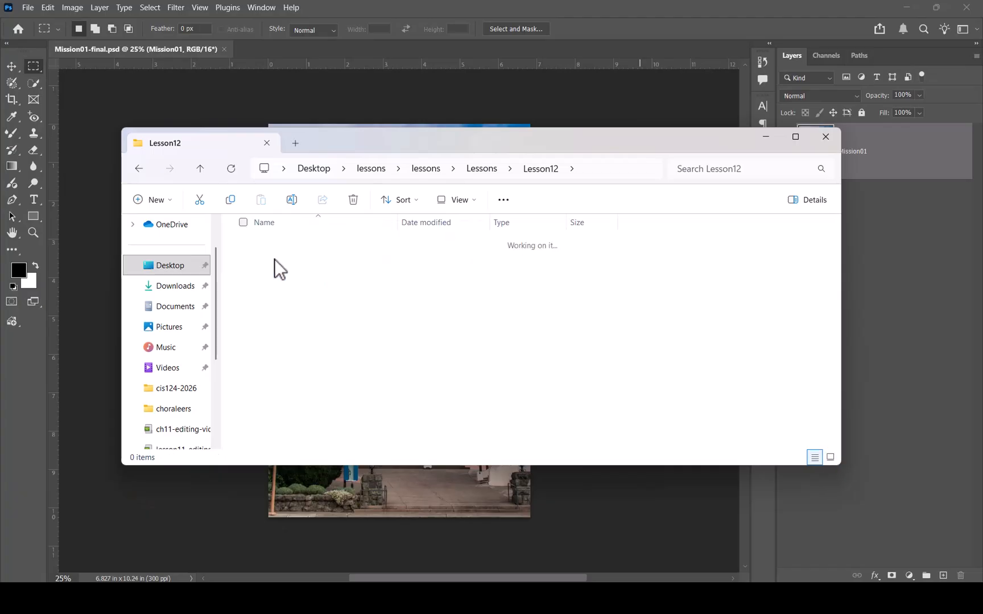
In File Explorer, open the Mission folder inside Lesson12 and show its files in Details view
double_click(274, 259)
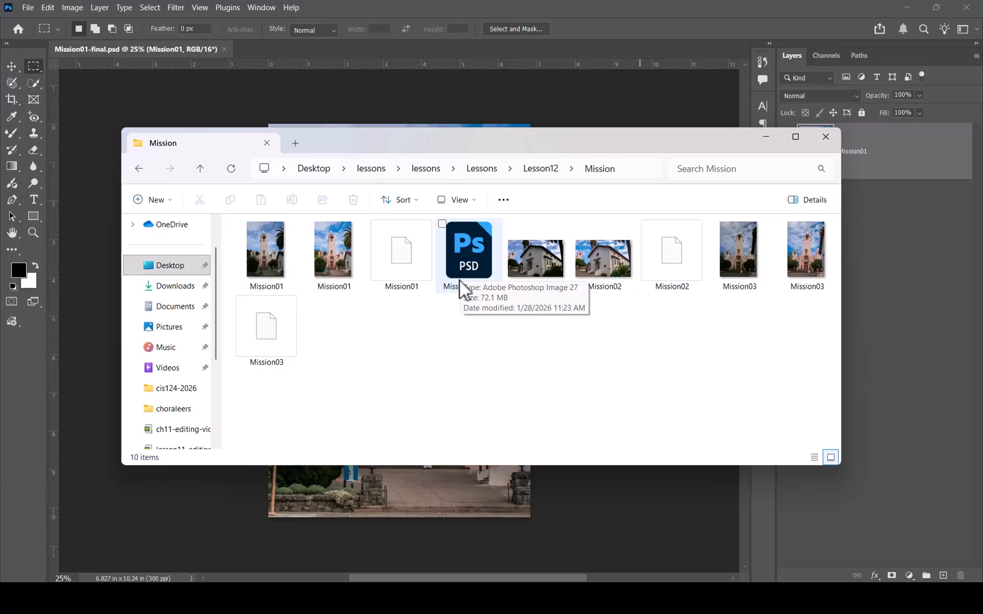
left_click(473, 202)
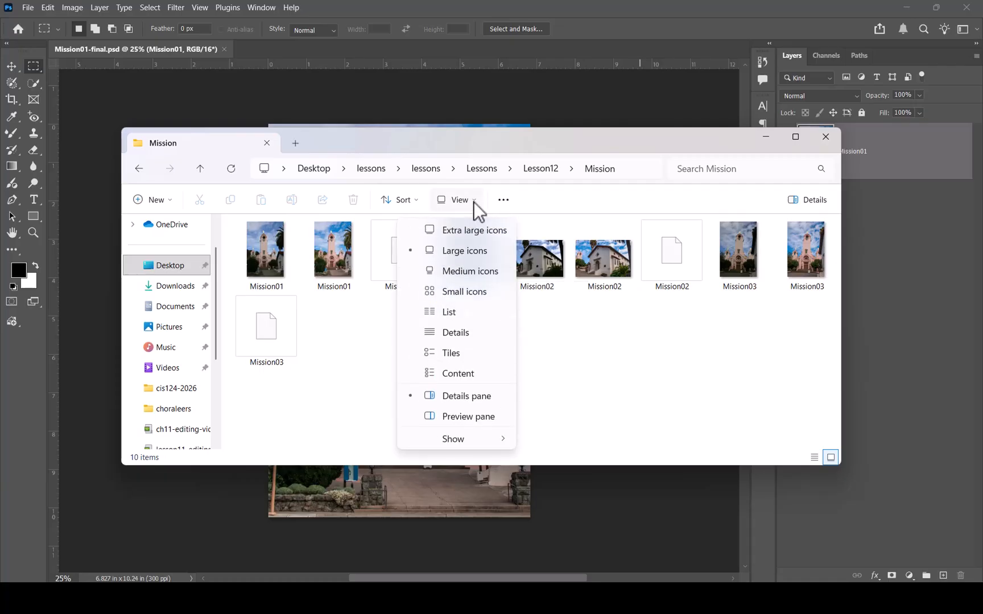
left_click(481, 332)
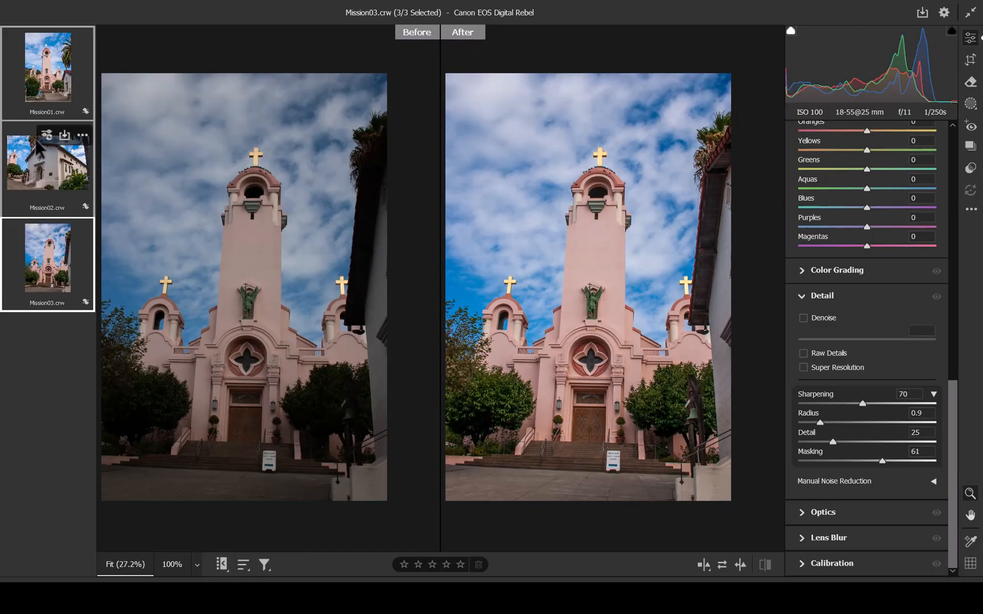
Open Mission01.crw from Camera Raw in Photoshop as a smart object and recheck its raw settings through the layer
left_click(71, 88)
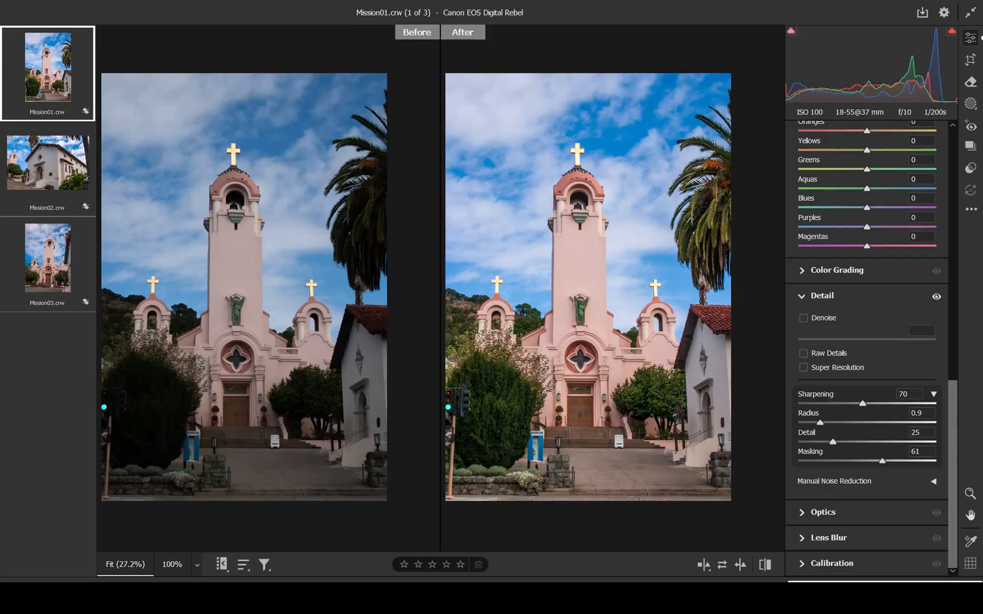
left_click(860, 594)
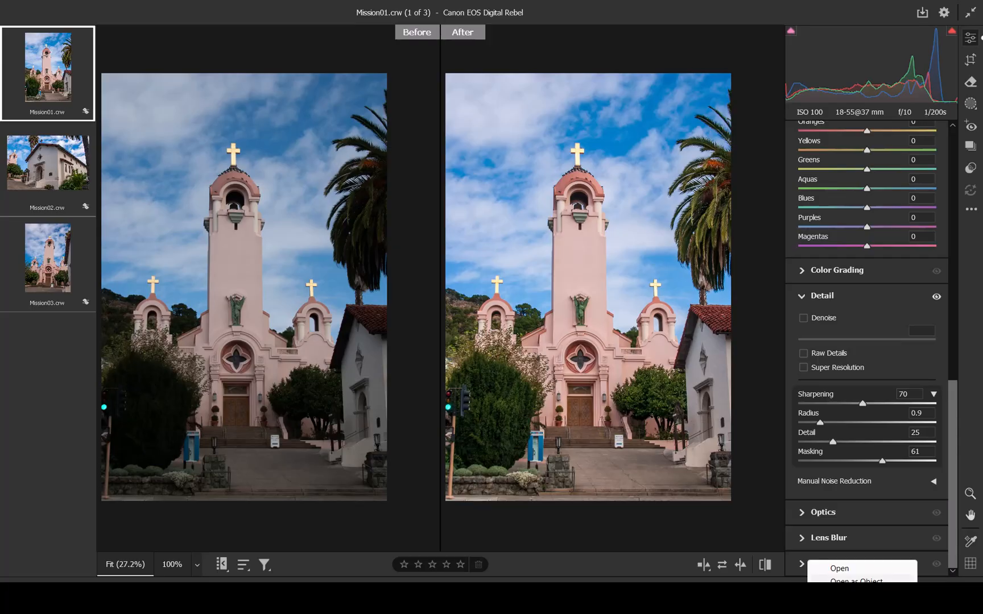
left_click(839, 569)
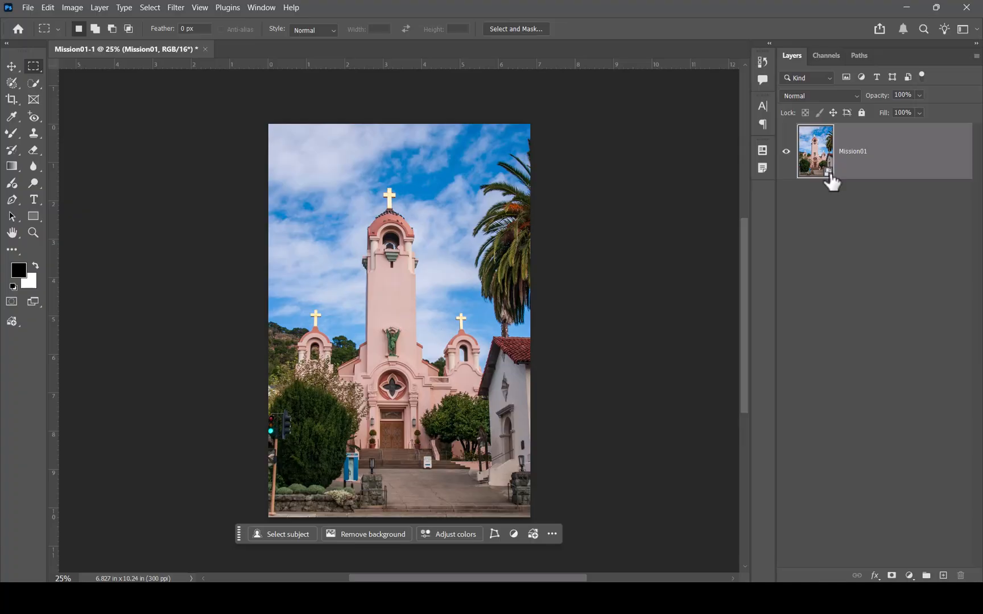
double_click(829, 176)
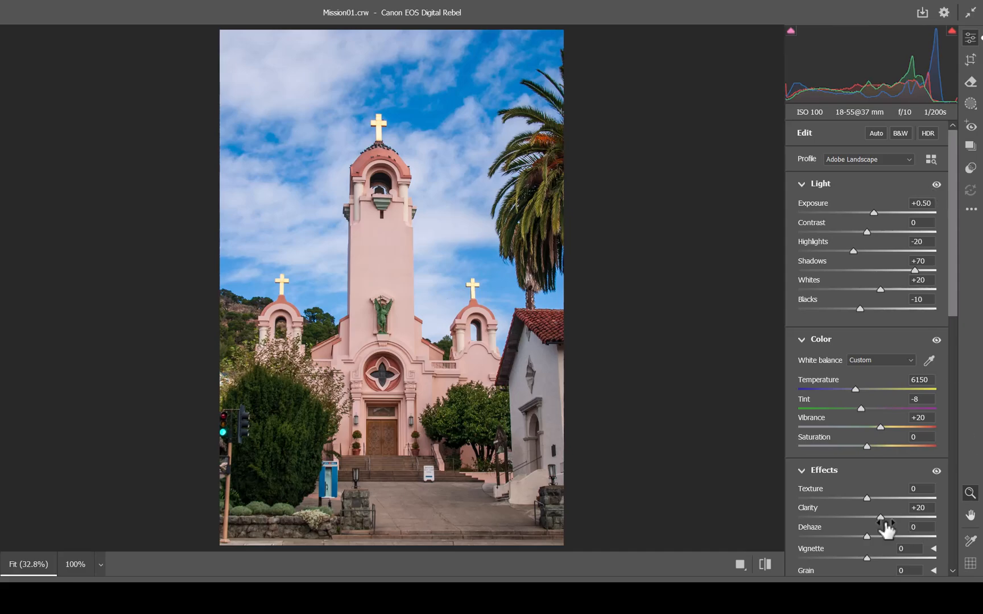
key("Return")
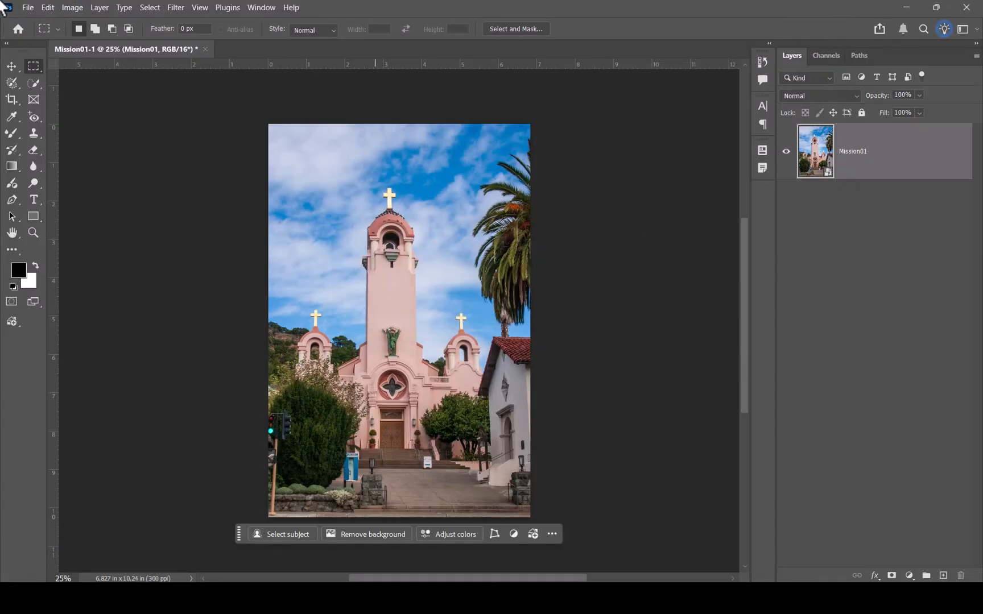
Save the document as the Photoshop file Mission01-final in the Lesson12 Mission folder with Maximize Compatibility
left_click(28, 7)
left_click(56, 157)
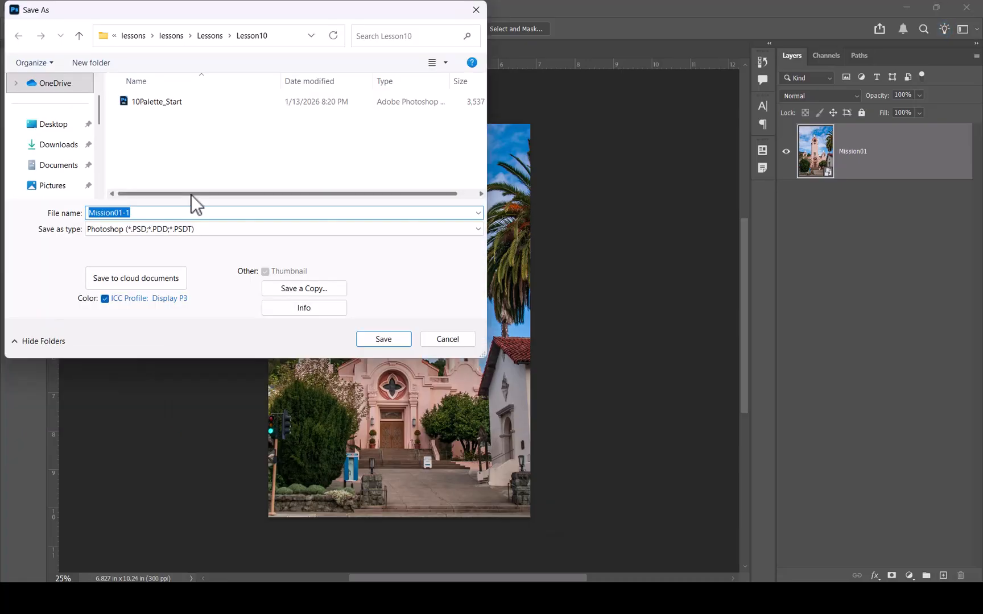
left_click(217, 36)
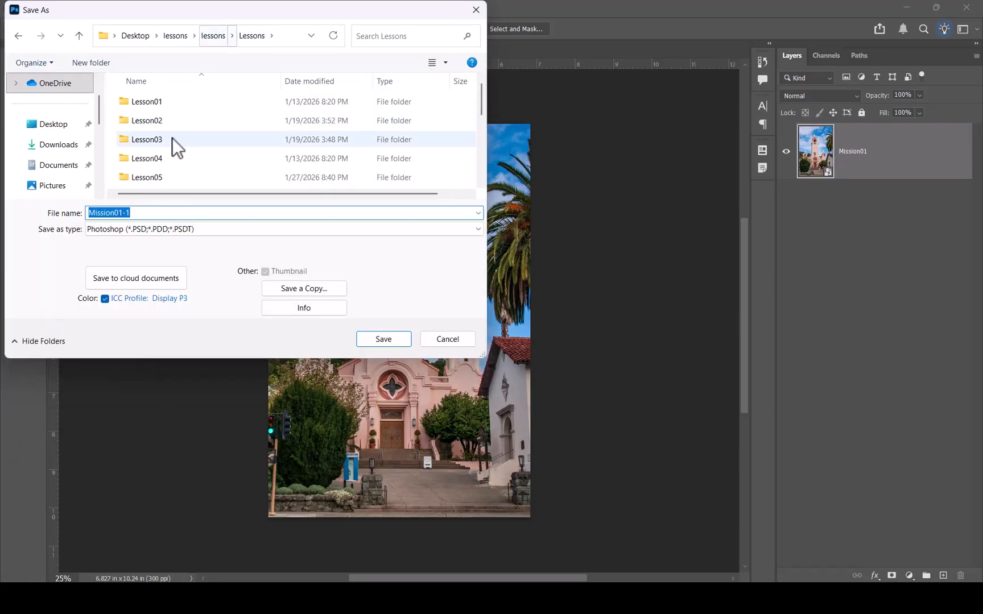
scroll(170, 148, "down", 2)
double_click(168, 170)
double_click(151, 102)
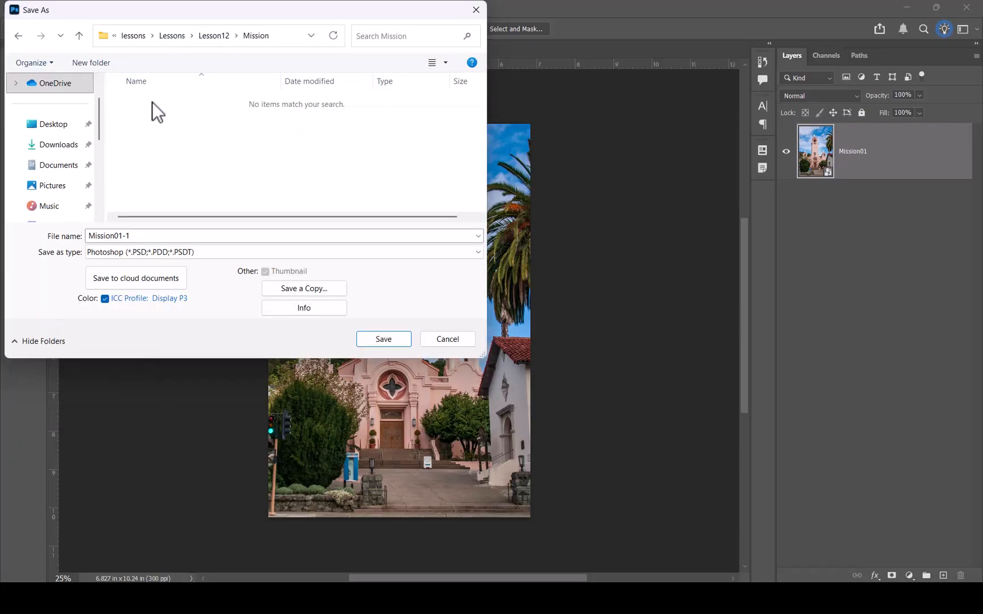
left_click(138, 236)
left_click(153, 235)
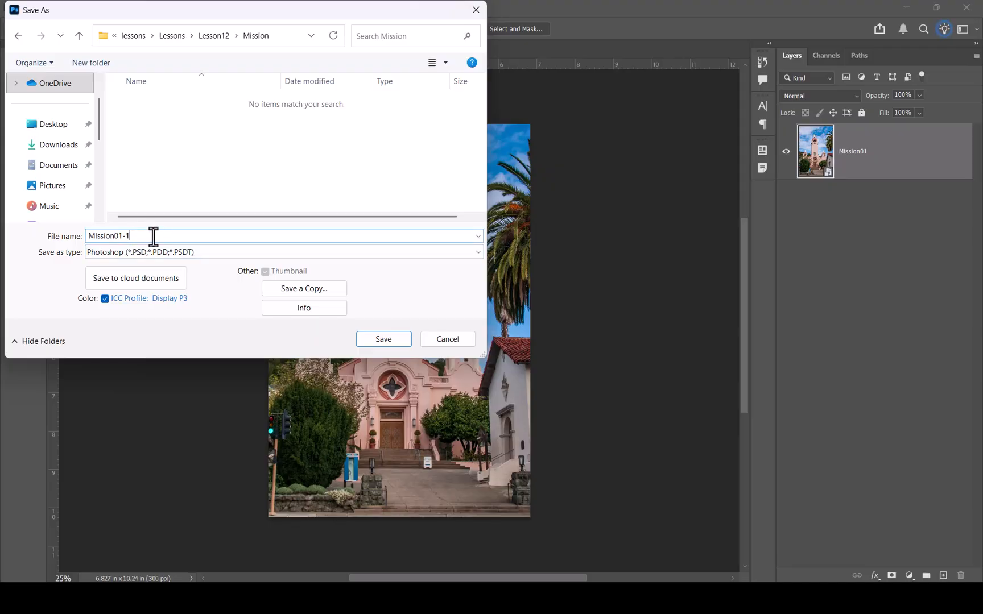
key("BackSpace")
type("final")
left_click(383, 339)
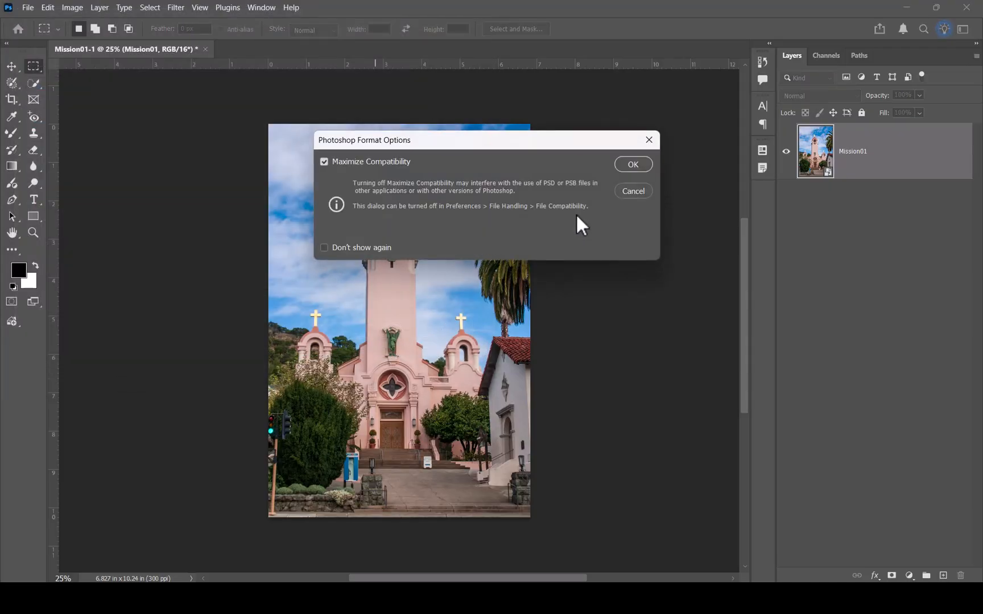
left_click(630, 169)
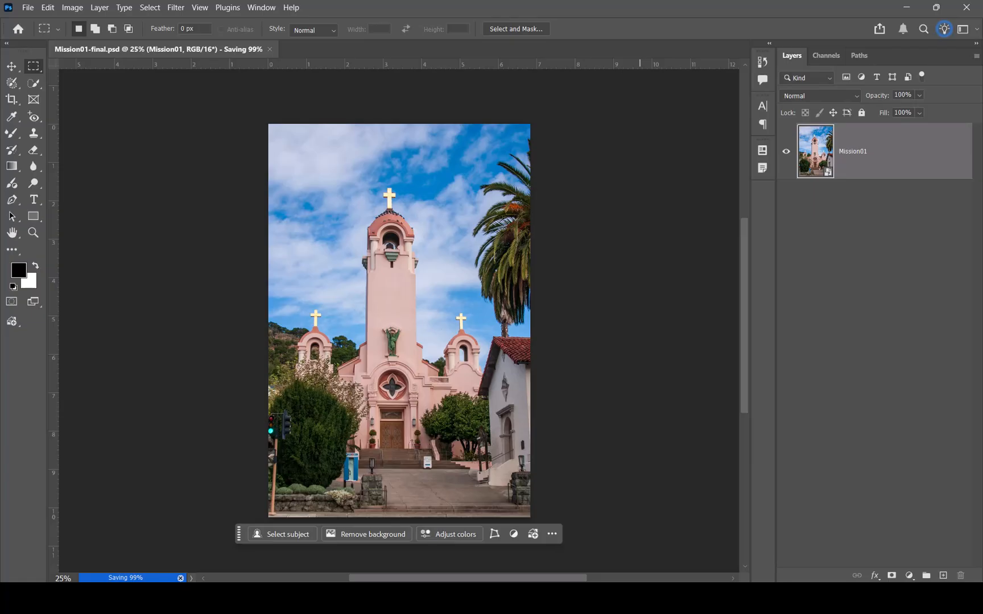
Switch to File Explorer and browse from the Desktop lessons folder to the Mission folder in Lesson12
key("super+e")
left_click(220, 265)
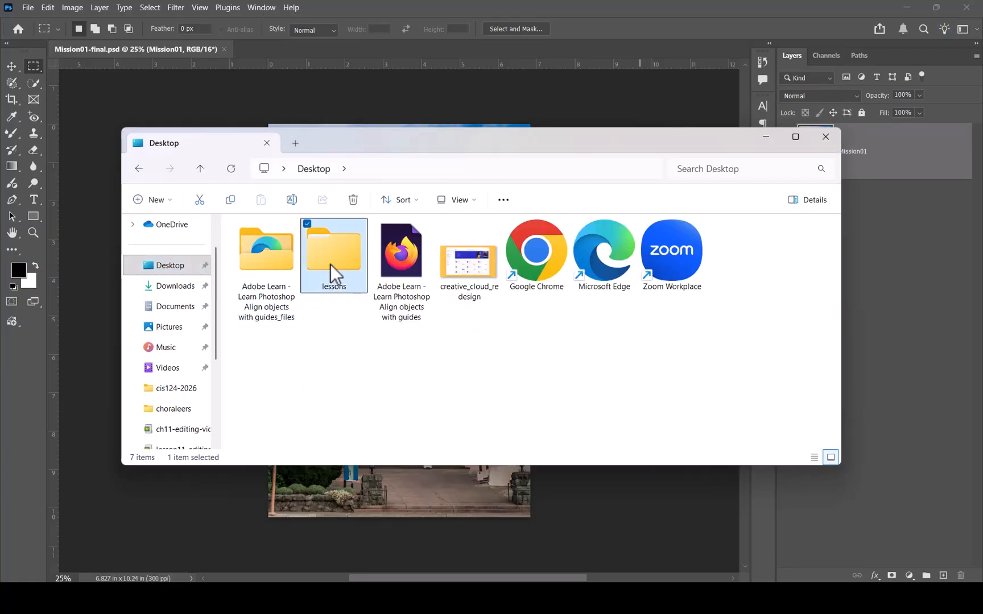
double_click(330, 263)
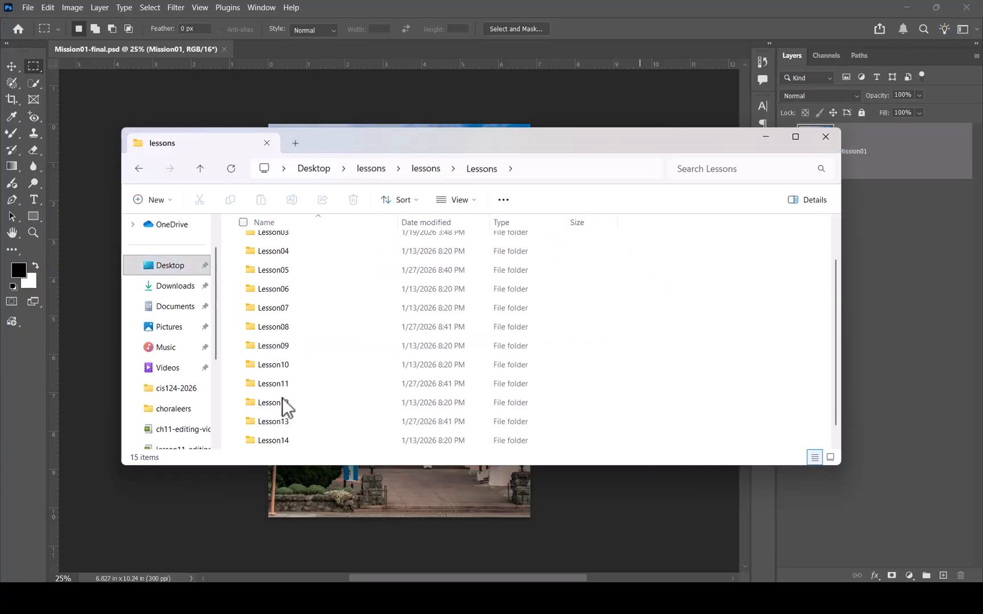
double_click(282, 399)
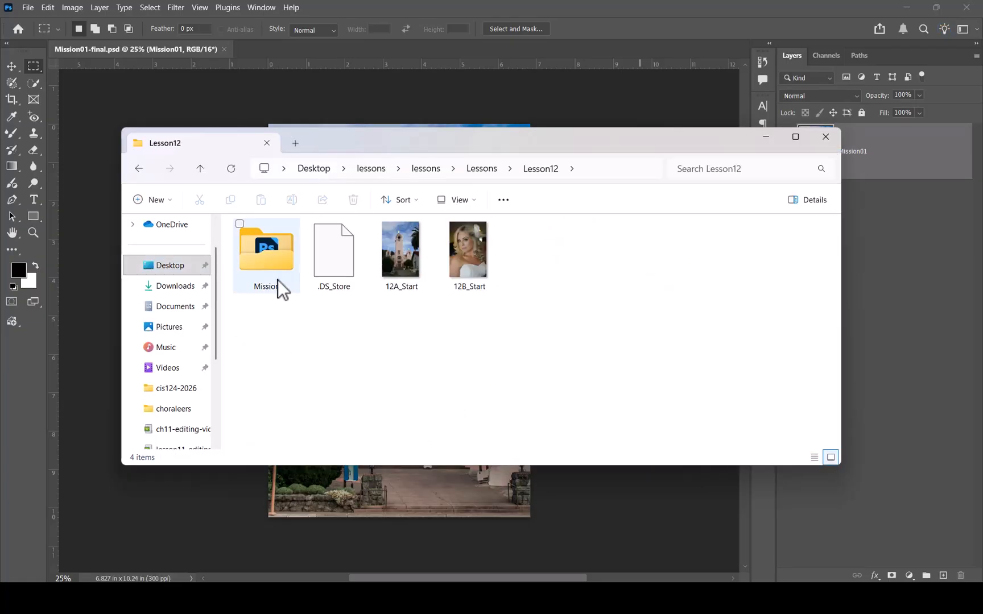
double_click(274, 259)
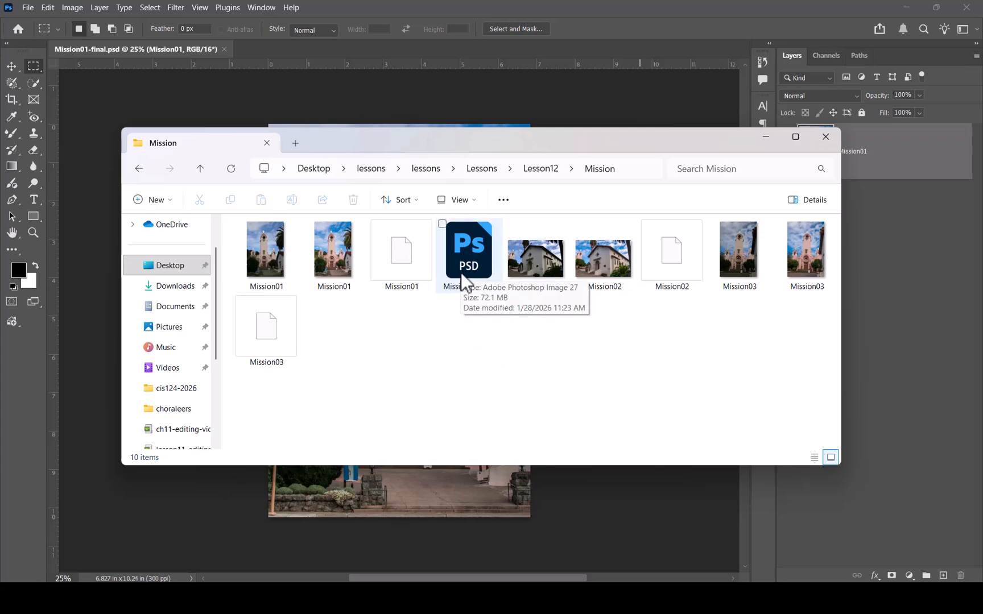
List the Mission folder in Details view, examine the types and sizes of the files, and close File Explorer
key("ctrl+shift+6")
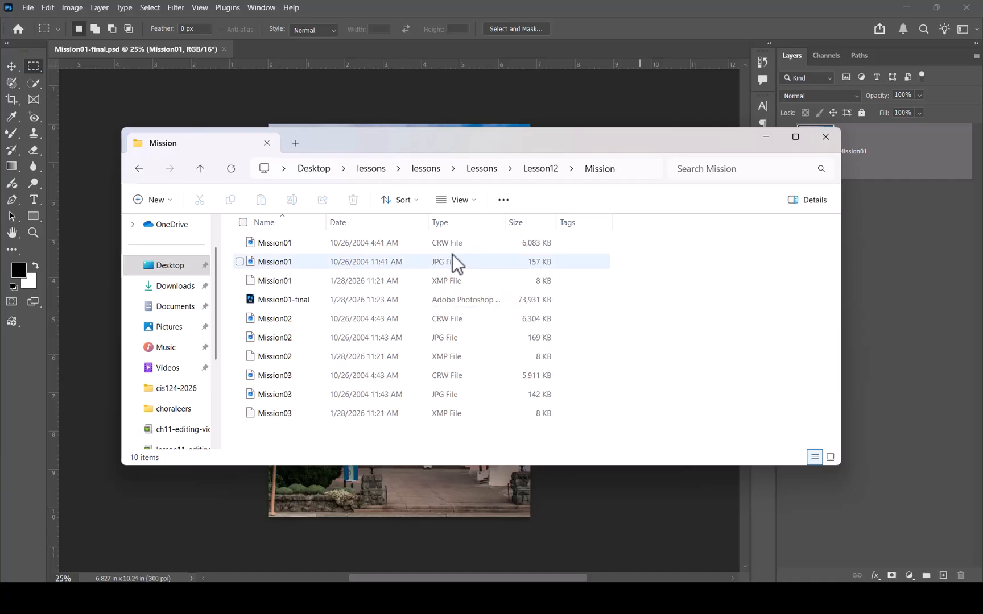
mouse_move(459, 249)
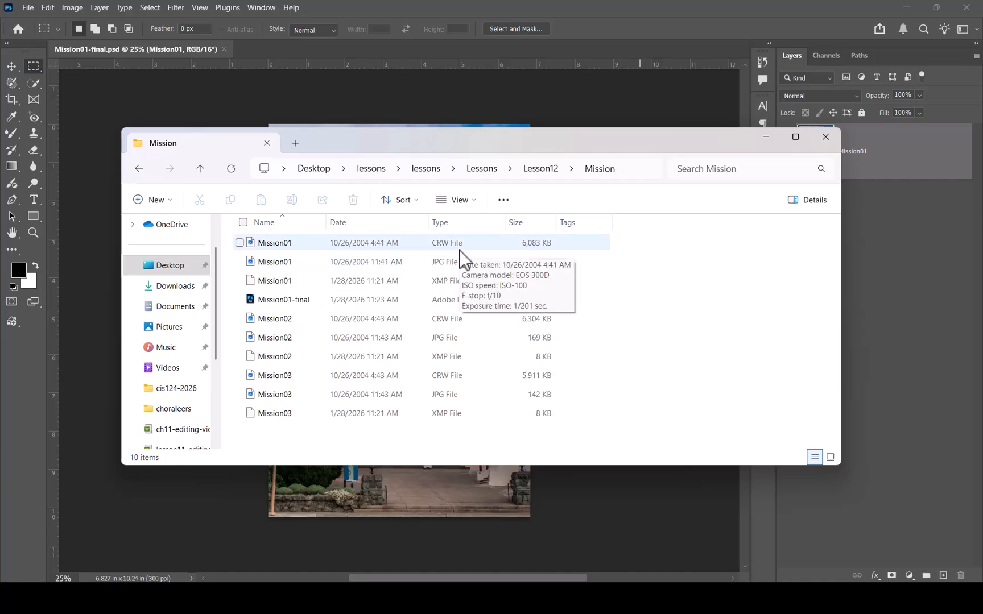
mouse_move(457, 269)
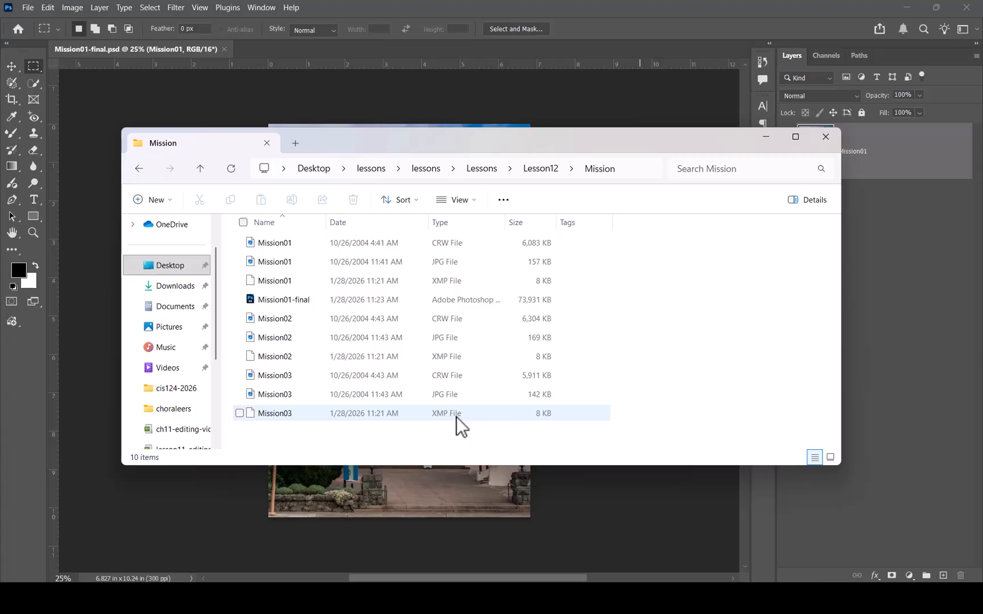
mouse_move(453, 377)
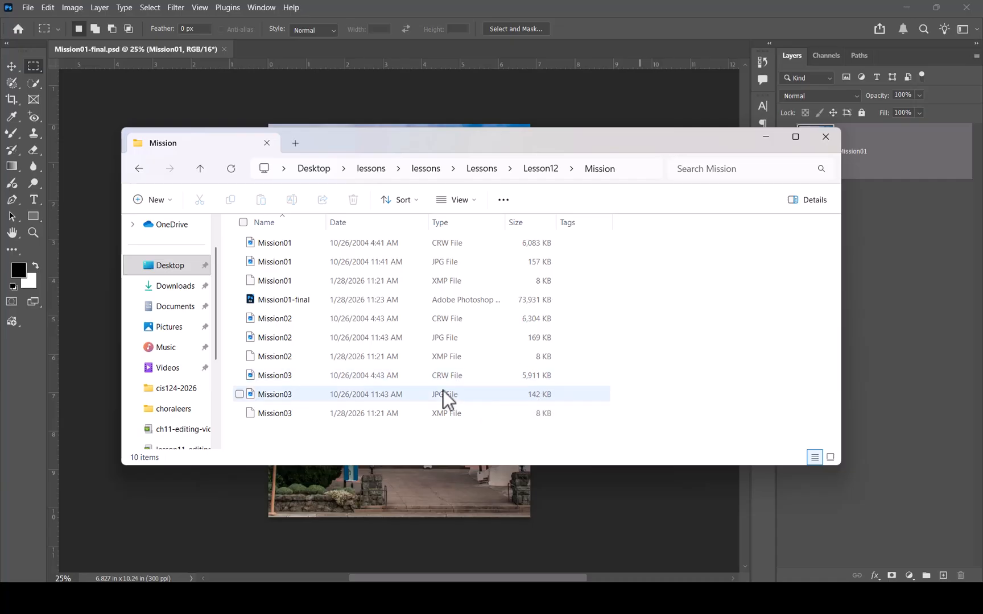
left_click(826, 137)
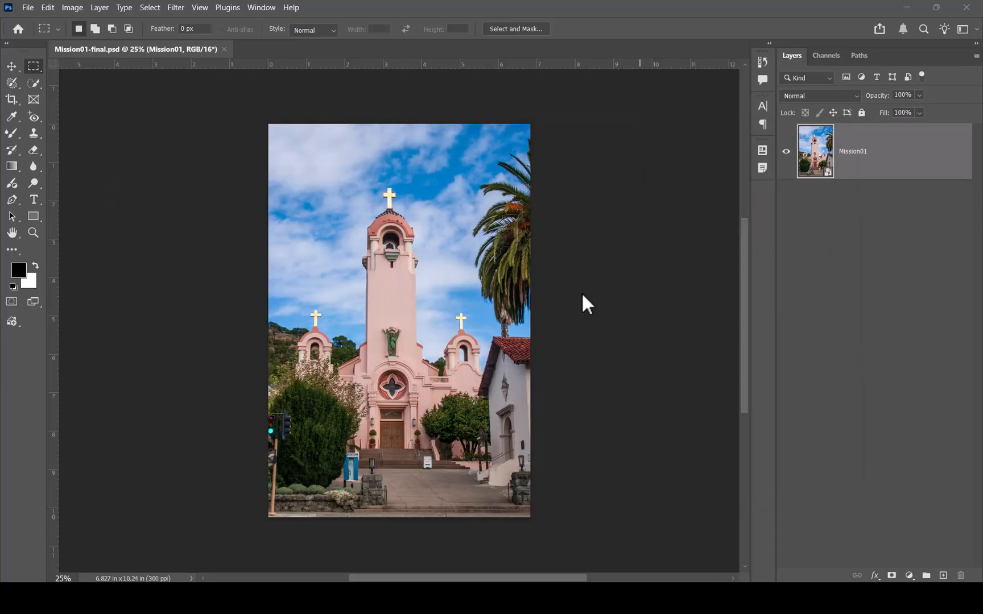